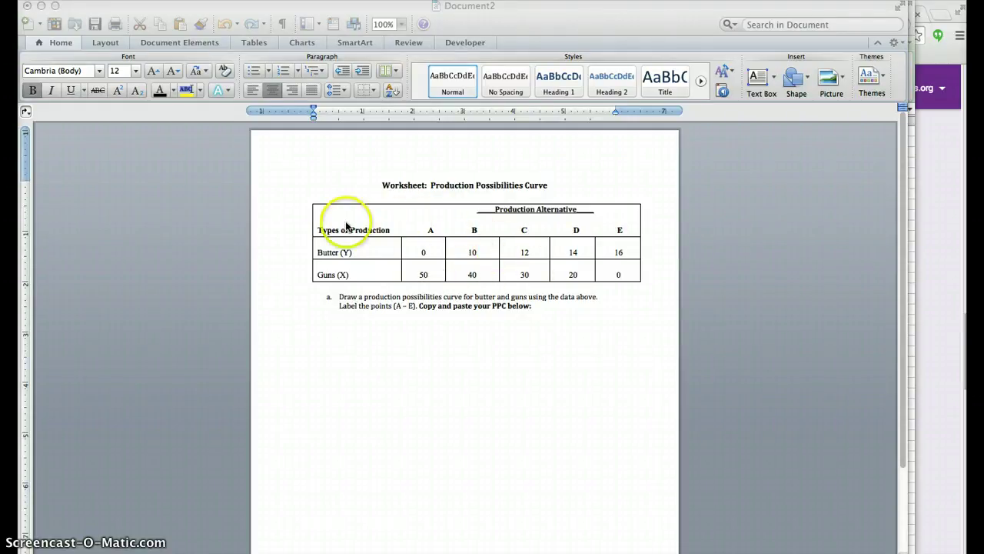
- Switch to the Excel workbook, insert a Smooth Marked Scatter chart from cells B73:C77 and place it beside the data table
{"action": "mouse_move", "coordinate": [0, 0]}
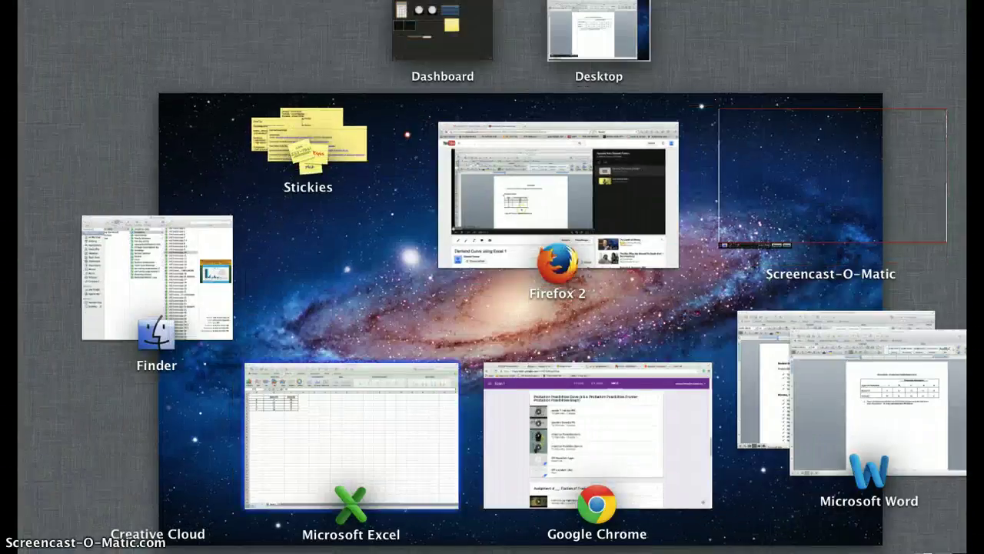
{"action": "left_click", "coordinate": [340, 462]}
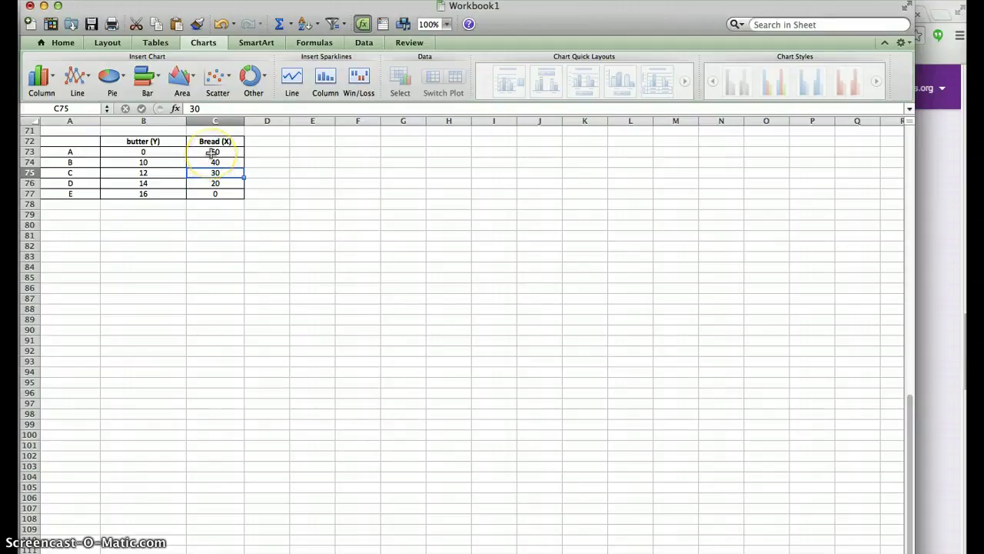
{"action": "left_click", "coordinate": [140, 151]}
{"action": "left_click_drag", "start_coordinate": [198, 164], "coordinate": [203, 196]}
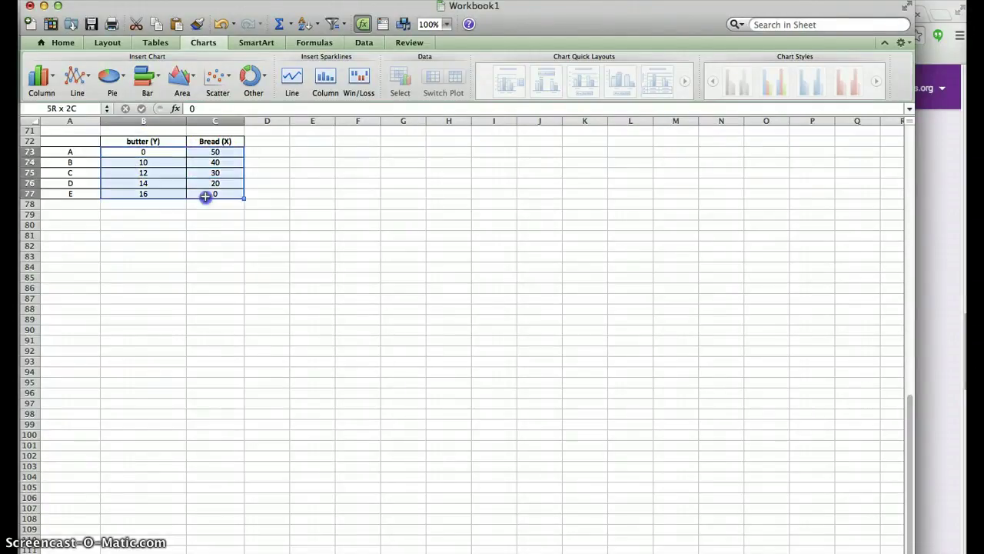
{"action": "left_click", "coordinate": [213, 44]}
{"action": "left_click", "coordinate": [212, 45]}
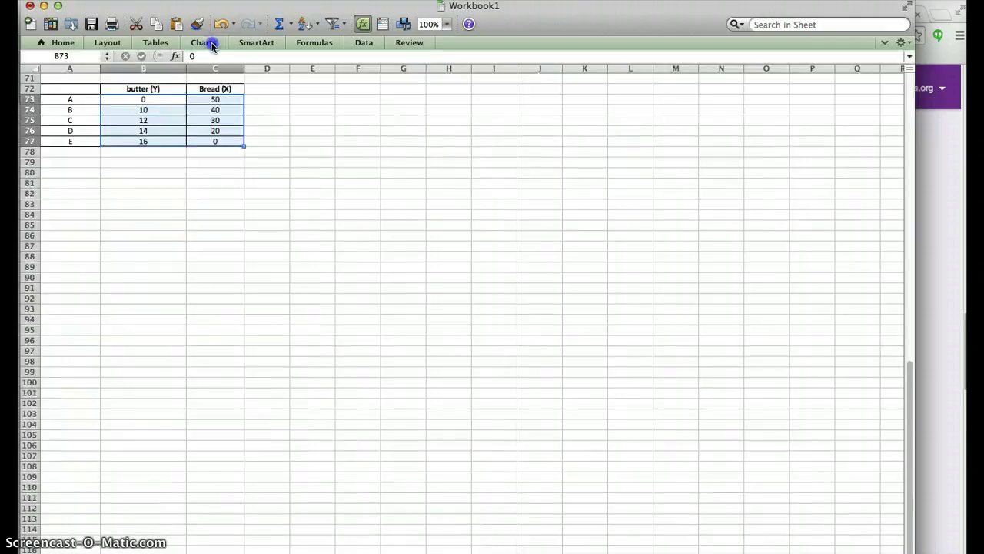
{"action": "left_click", "coordinate": [213, 45]}
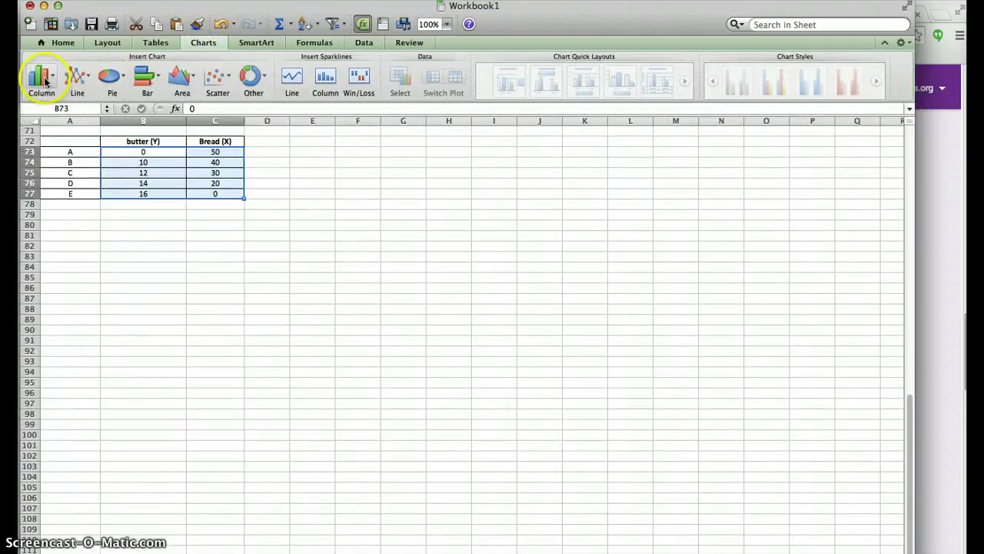
{"action": "left_click", "coordinate": [81, 87]}
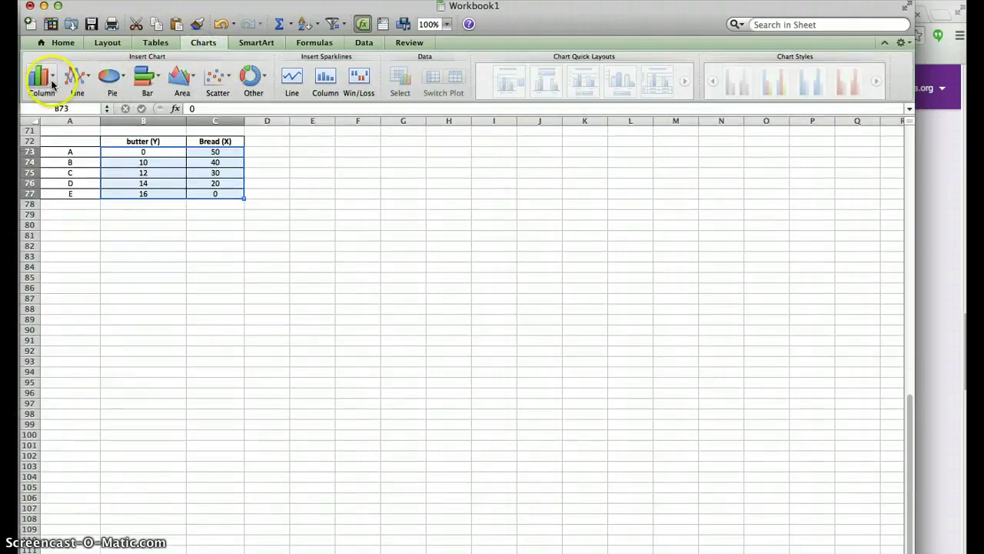
{"action": "left_click", "coordinate": [227, 79]}
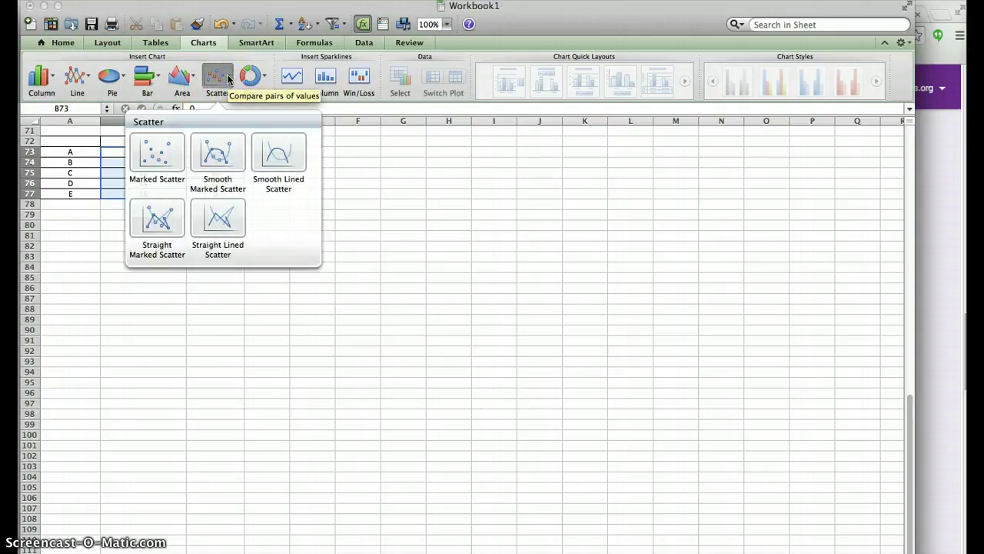
{"action": "left_click", "coordinate": [221, 153]}
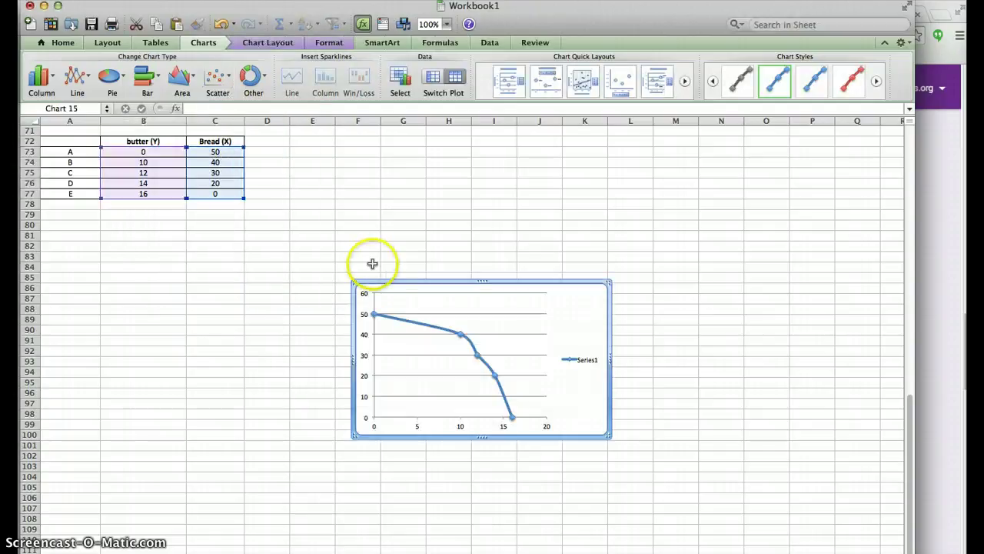
{"action": "left_click_drag", "start_coordinate": [406, 286], "coordinate": [339, 148]}
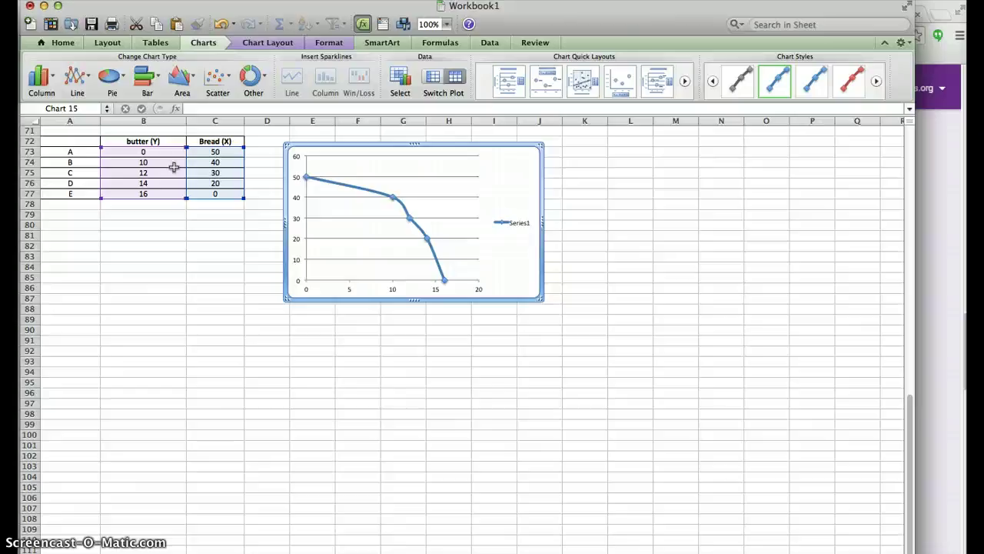
- Open the scatter chart's data source settings and name the series PPC
{"action": "right_click", "coordinate": [443, 146]}
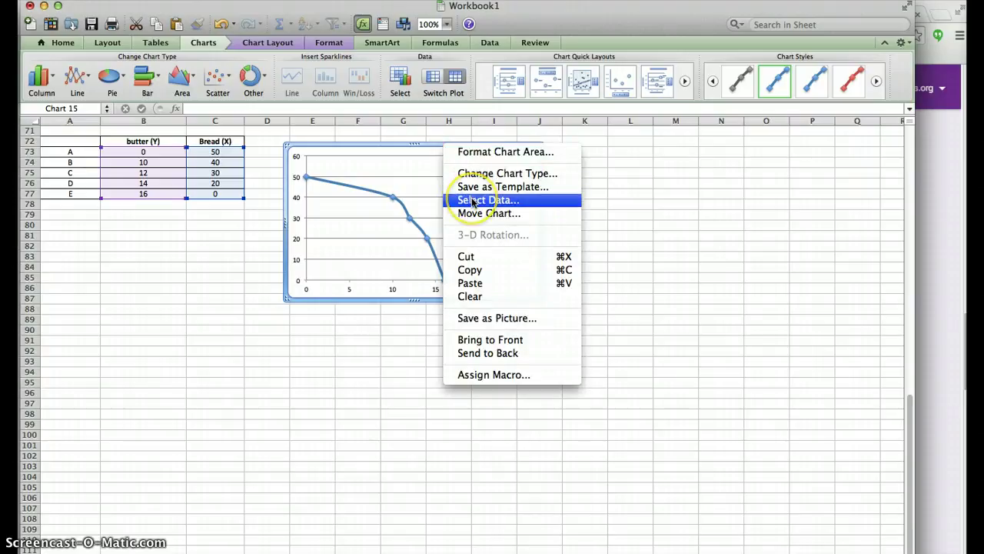
{"action": "left_click", "coordinate": [473, 201]}
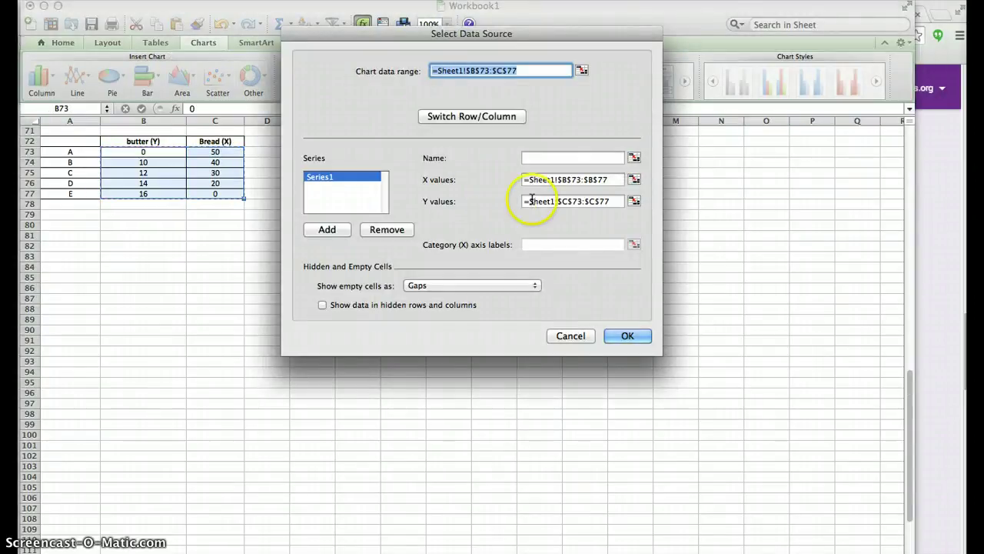
{"action": "left_click_drag", "start_coordinate": [499, 58], "coordinate": [548, 117]}
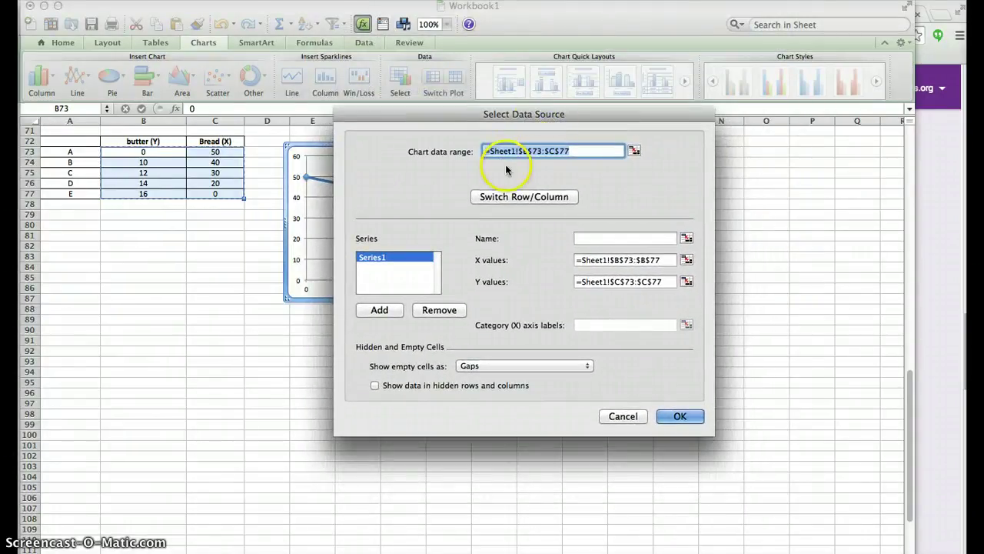
{"action": "left_click", "coordinate": [596, 240]}
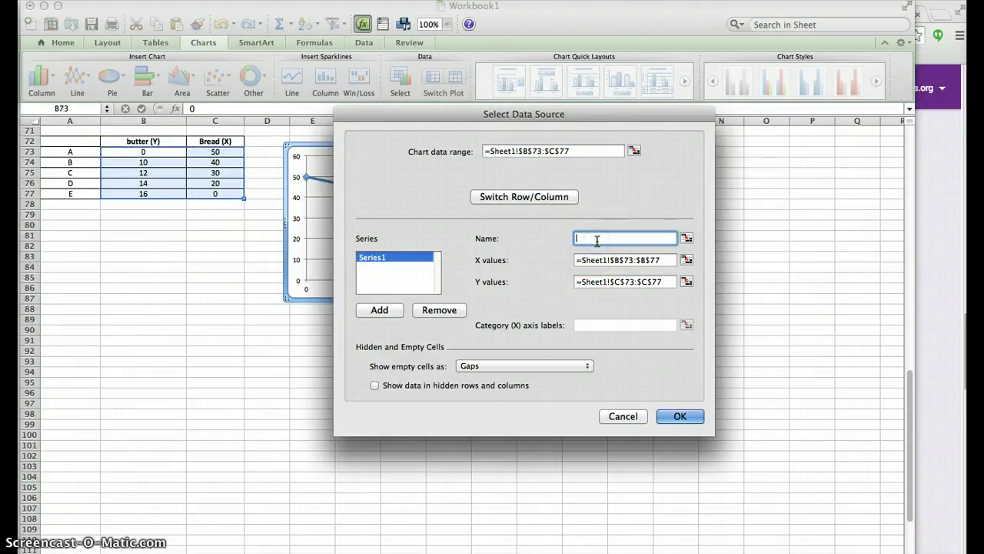
{"action": "type", "text": "B"}
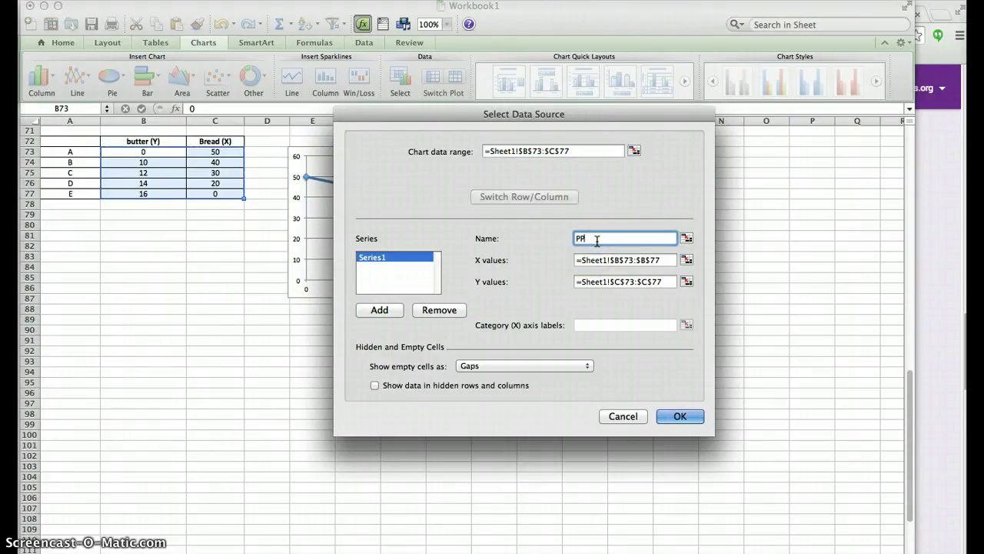
{"action": "type", "text": "PC1"}
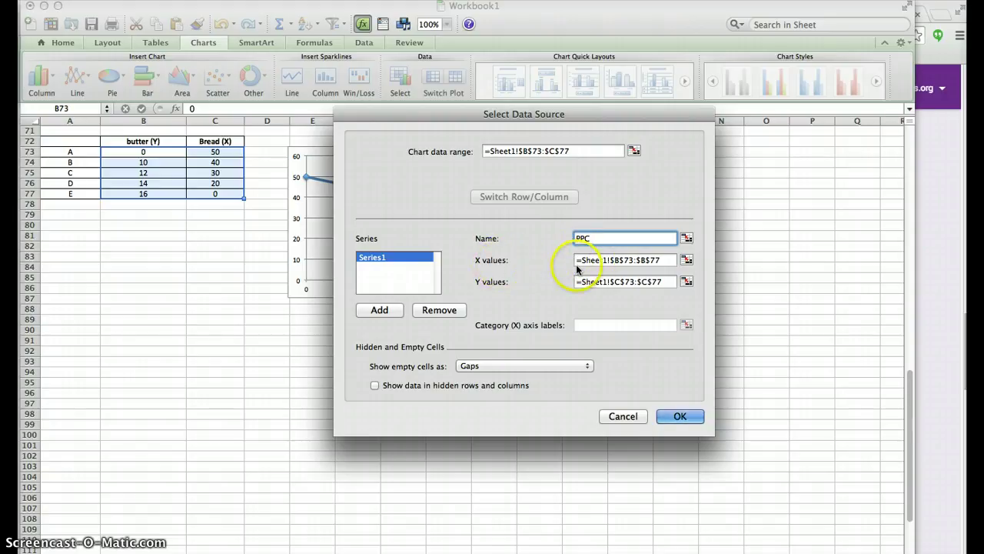
{"action": "left_click", "coordinate": [223, 138]}
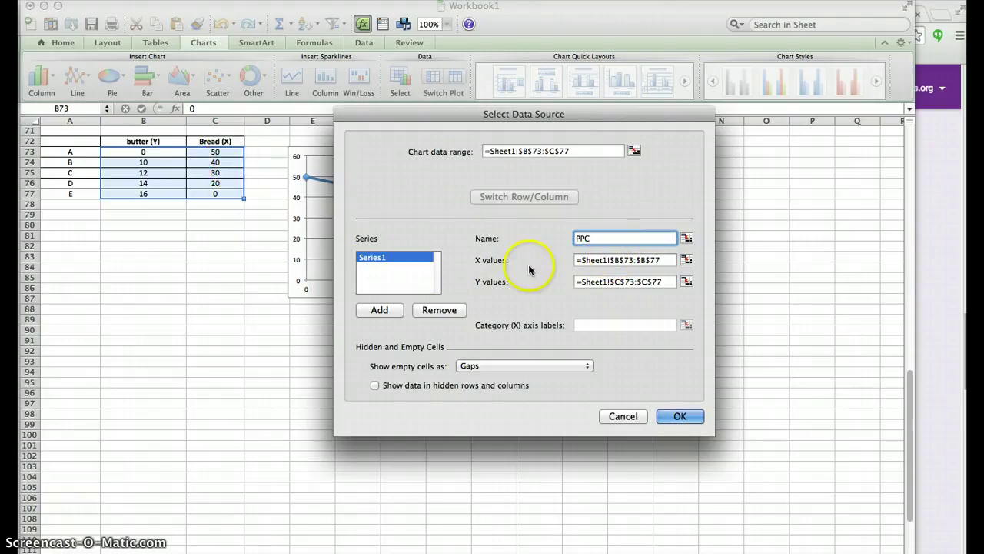
- Replace the PPC series' X values with the Bread (X) cells C73:C77
{"action": "left_click", "coordinate": [598, 259]}
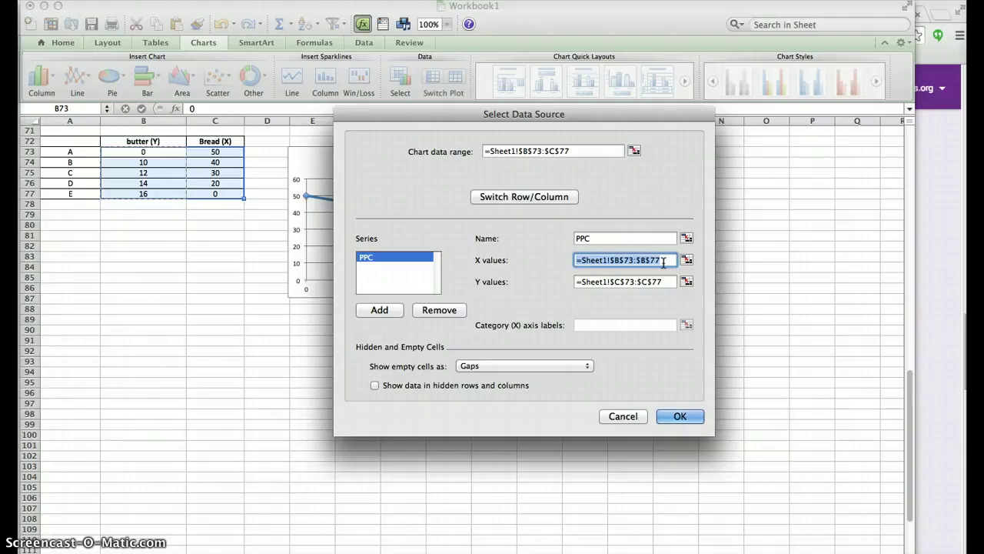
{"action": "key", "text": "BackSpace"}
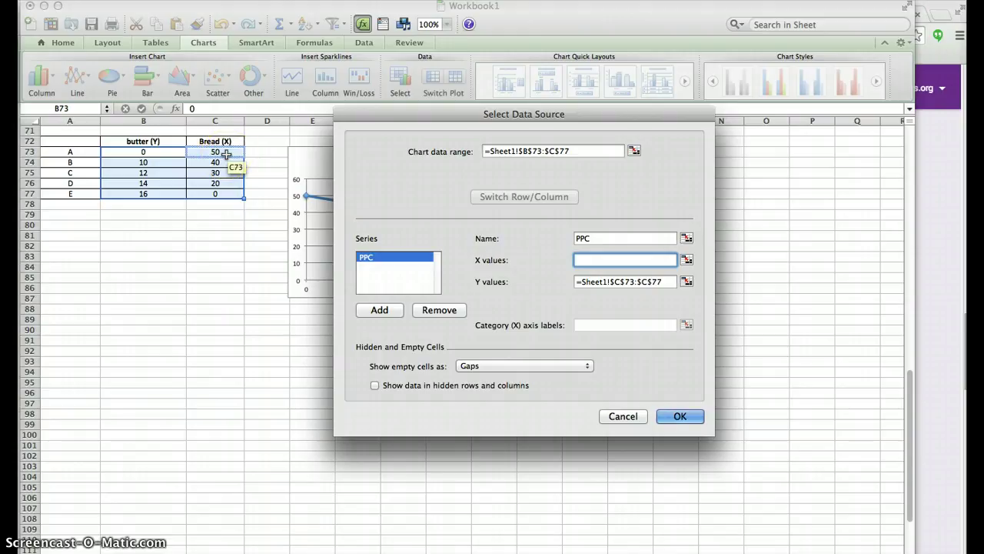
{"action": "left_click_drag", "start_coordinate": [226, 154], "coordinate": [227, 190]}
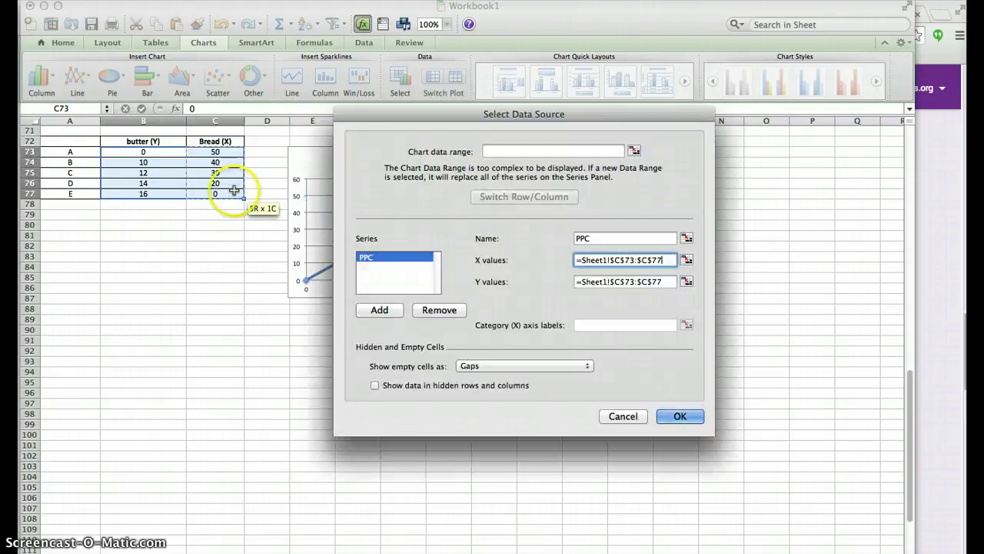
{"action": "left_click", "coordinate": [597, 263]}
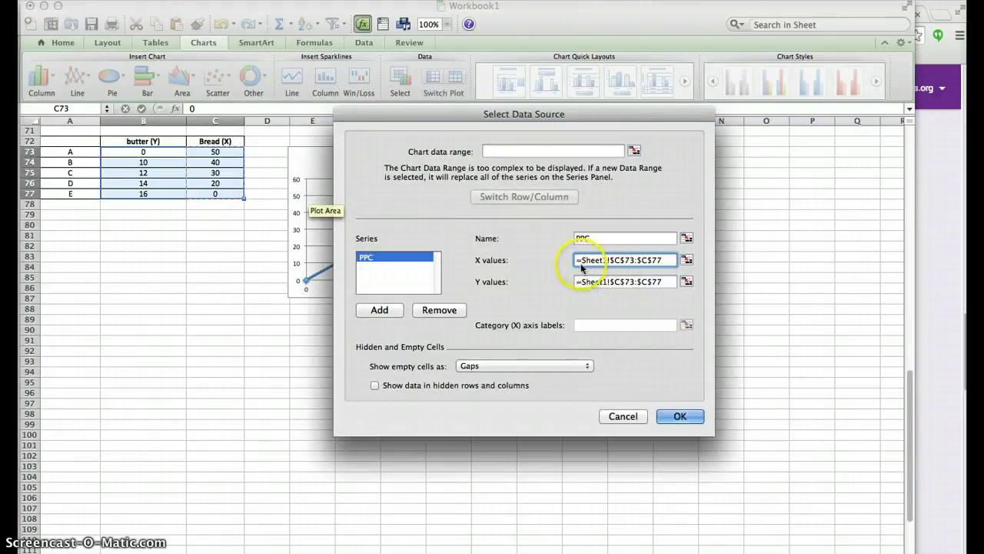
{"action": "key", "text": "Right"}
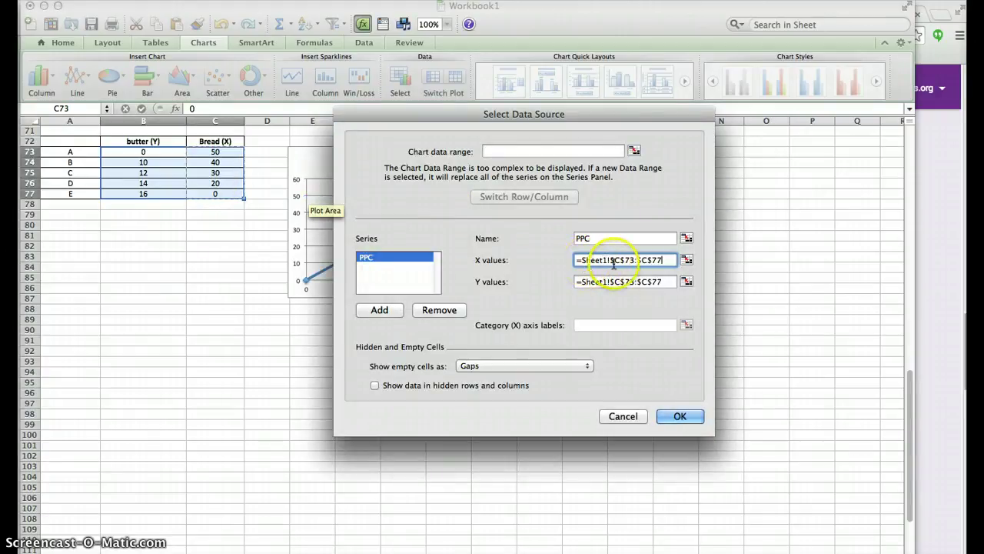
{"action": "left_click", "coordinate": [222, 153]}
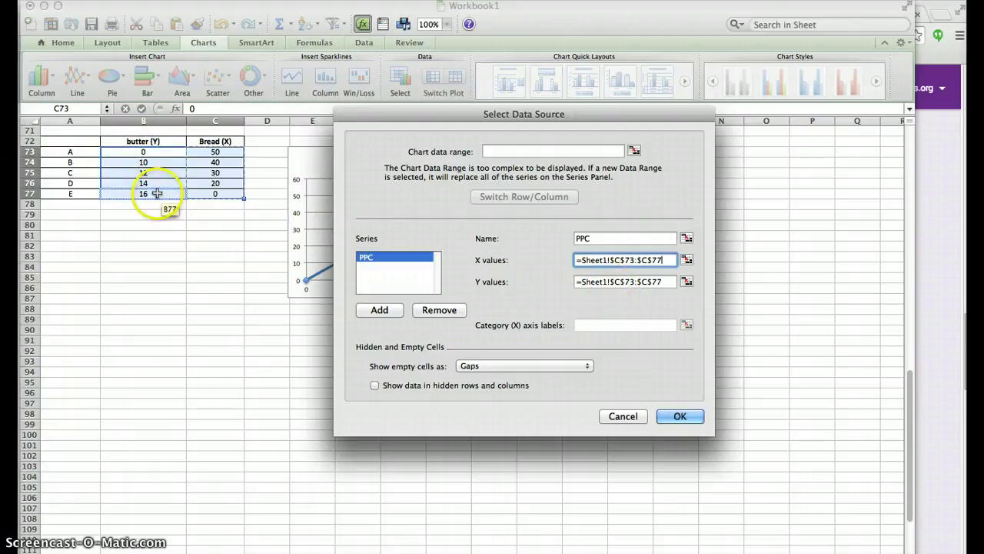
- Replace the PPC series' Y values with the butter (Y) cells B73:B77 and apply the data source changes
{"action": "left_click", "coordinate": [600, 282]}
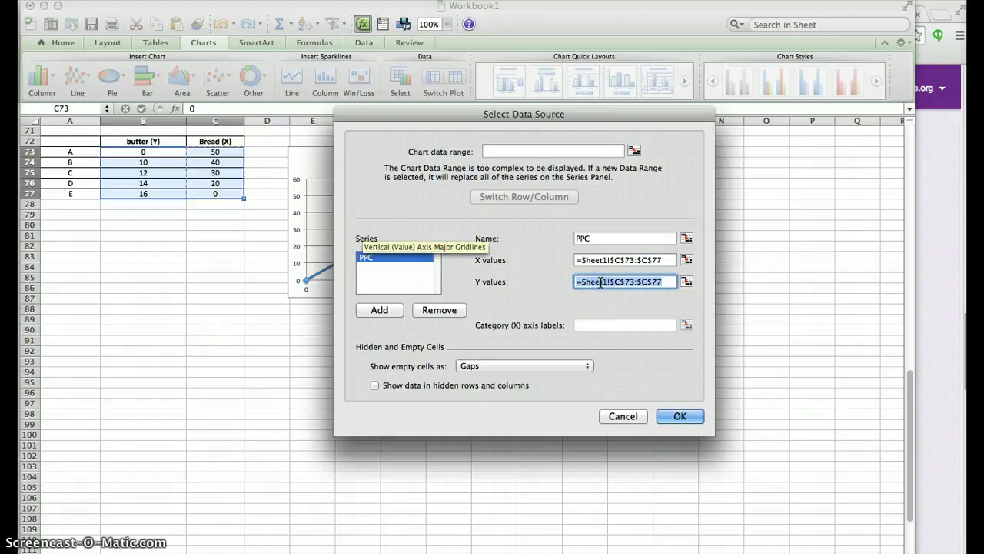
{"action": "key", "text": "BackSpace"}
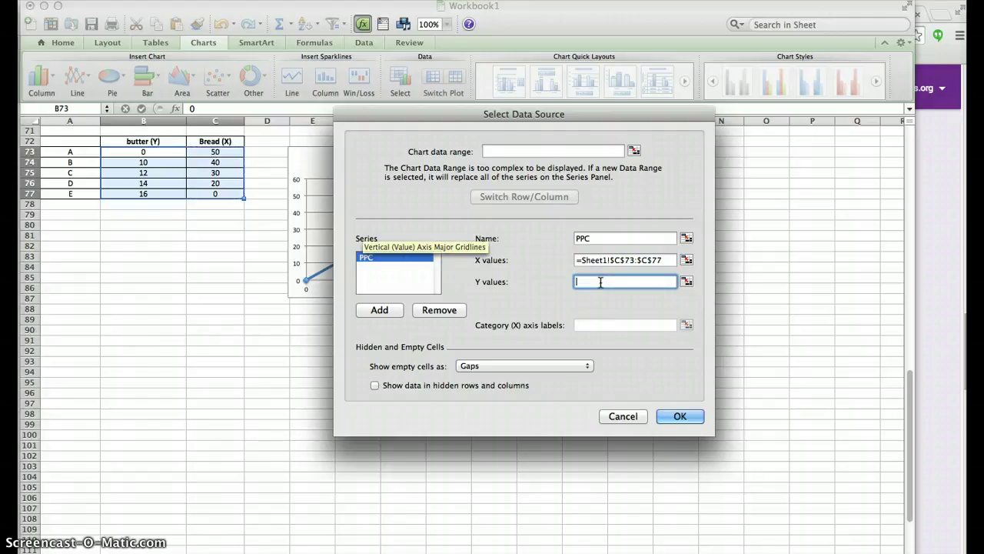
{"action": "left_click", "coordinate": [161, 158]}
{"action": "left_click_drag", "start_coordinate": [162, 158], "coordinate": [154, 148]}
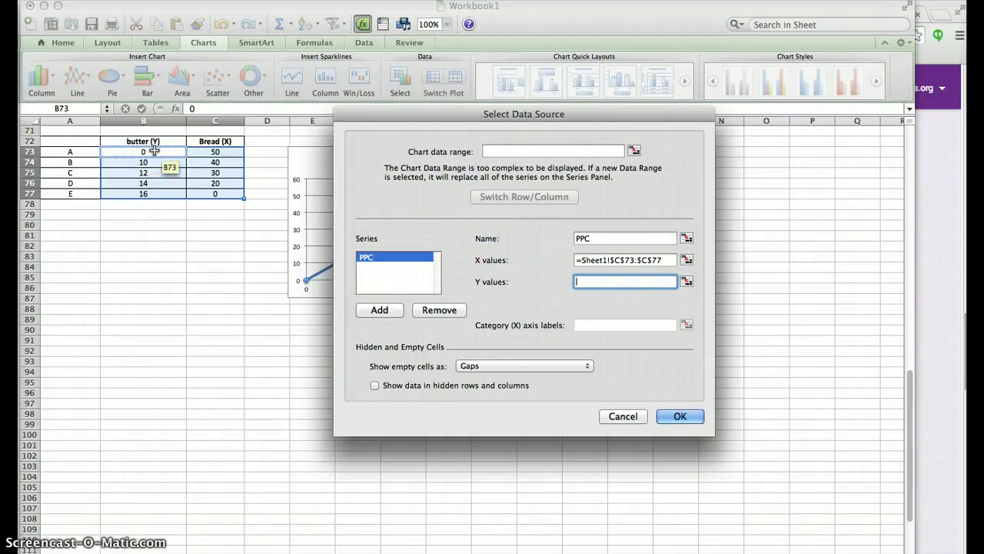
{"action": "left_click_drag", "start_coordinate": [154, 152], "coordinate": [155, 192]}
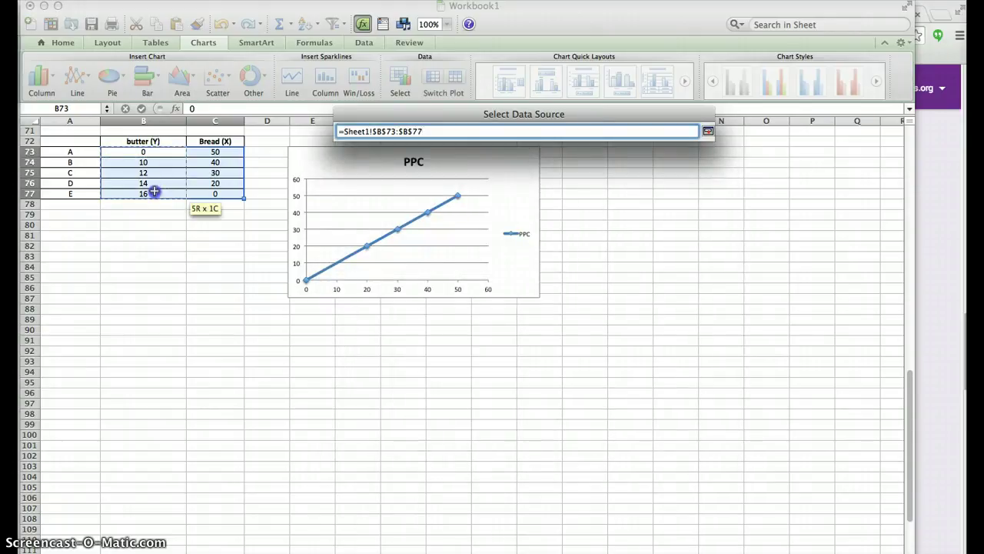
{"action": "left_click_drag", "start_coordinate": [155, 192], "coordinate": [154, 193]}
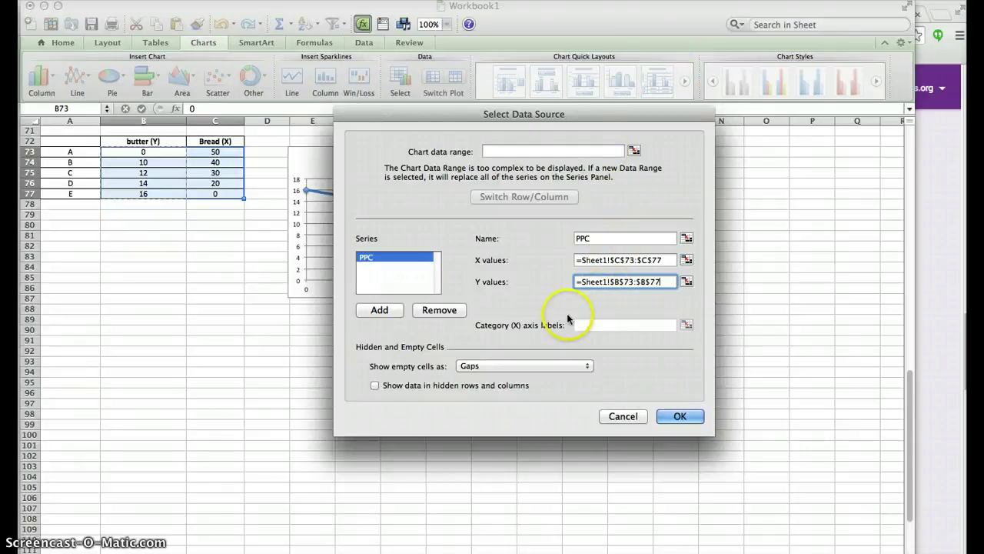
{"action": "left_click", "coordinate": [680, 416]}
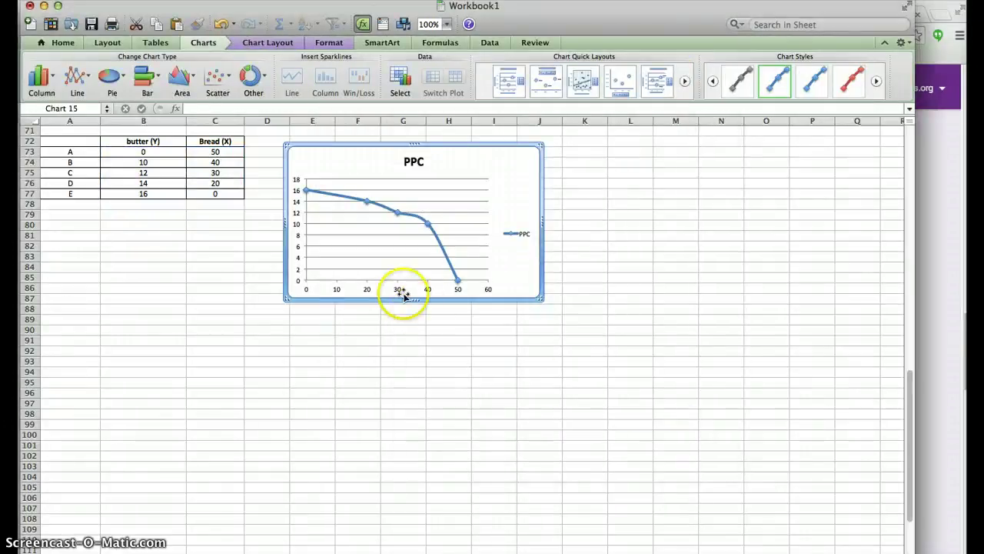
- Examine the coordinates of the plotted points along the PPC curve against the butter and bread table
{"action": "mouse_move", "coordinate": [308, 194]}
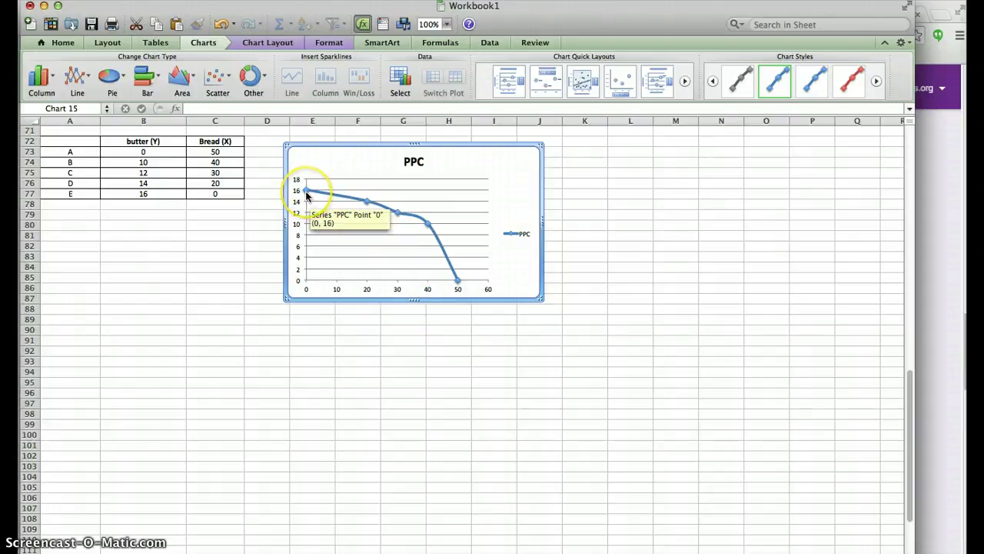
{"action": "left_click", "coordinate": [307, 194]}
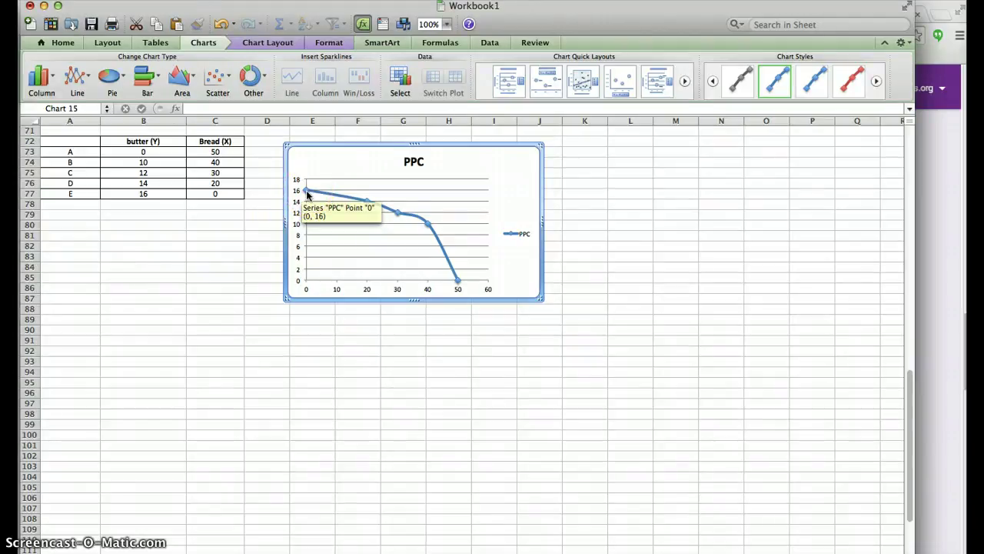
{"action": "left_click", "coordinate": [308, 194]}
{"action": "left_click", "coordinate": [310, 274]}
{"action": "left_click", "coordinate": [307, 194]}
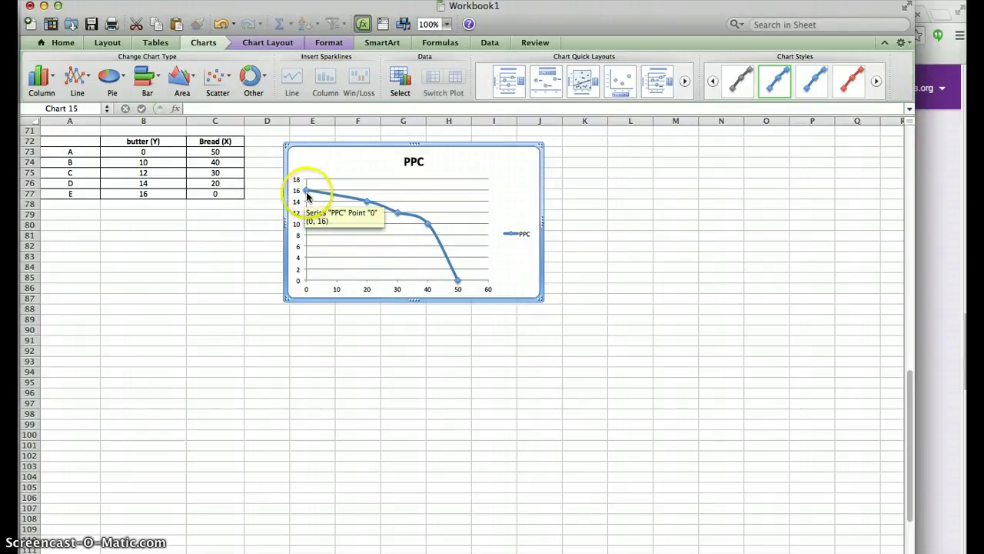
{"action": "mouse_move", "coordinate": [308, 196]}
{"action": "left_mouse_down"}
{"action": "mouse_move", "coordinate": [367, 204]}
{"action": "mouse_move", "coordinate": [314, 207]}
{"action": "mouse_move", "coordinate": [367, 206]}
{"action": "left_mouse_up"}
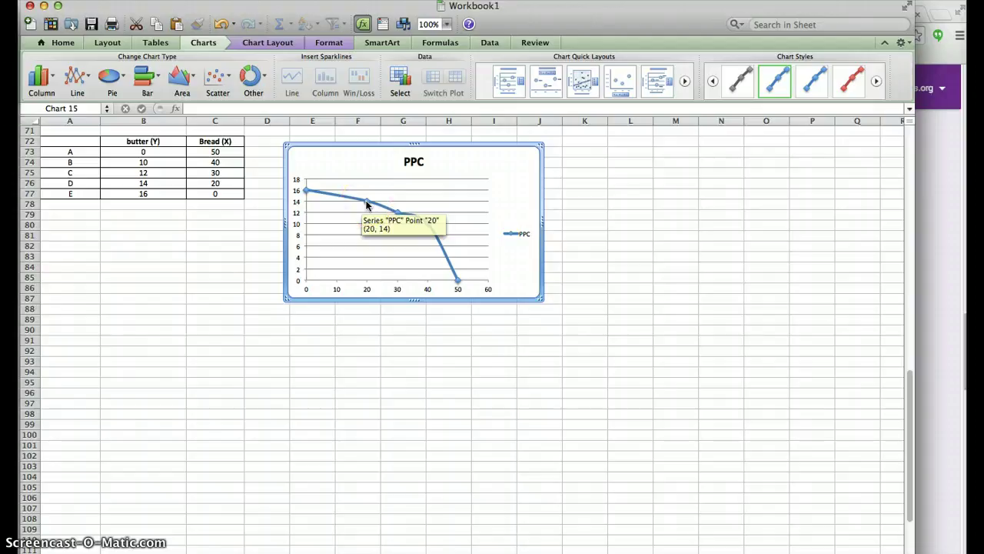
{"action": "mouse_move", "coordinate": [367, 204]}
{"action": "left_mouse_down"}
{"action": "mouse_move", "coordinate": [367, 282]}
{"action": "mouse_move", "coordinate": [364, 208]}
{"action": "mouse_move", "coordinate": [315, 223]}
{"action": "mouse_move", "coordinate": [302, 204]}
{"action": "mouse_move", "coordinate": [397, 220]}
{"action": "left_mouse_up"}
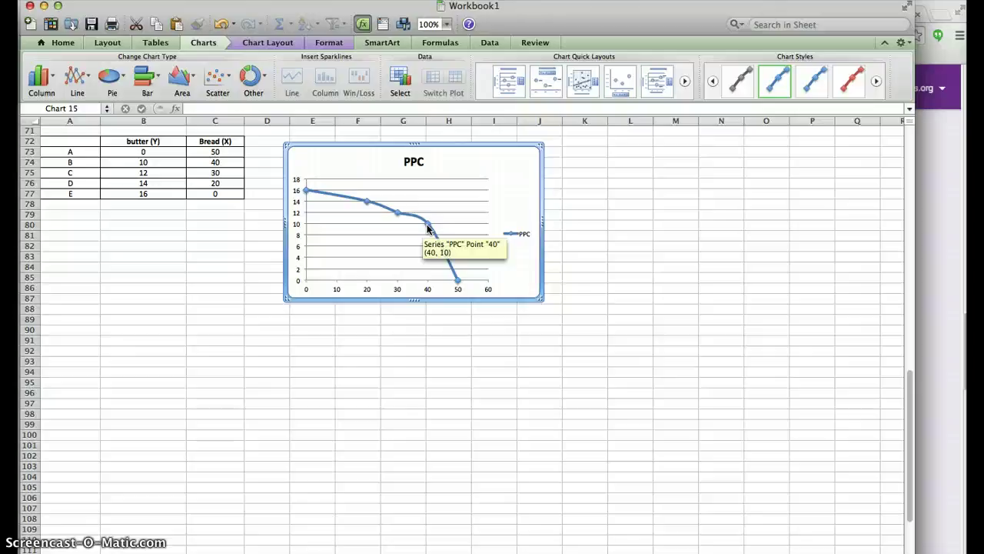
{"action": "left_click", "coordinate": [431, 270]}
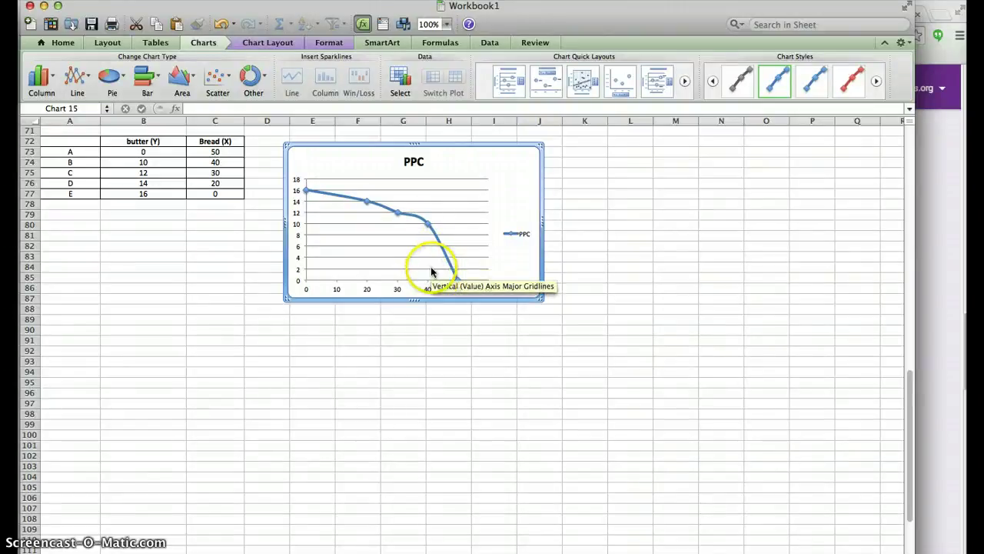
{"action": "left_click", "coordinate": [311, 290]}
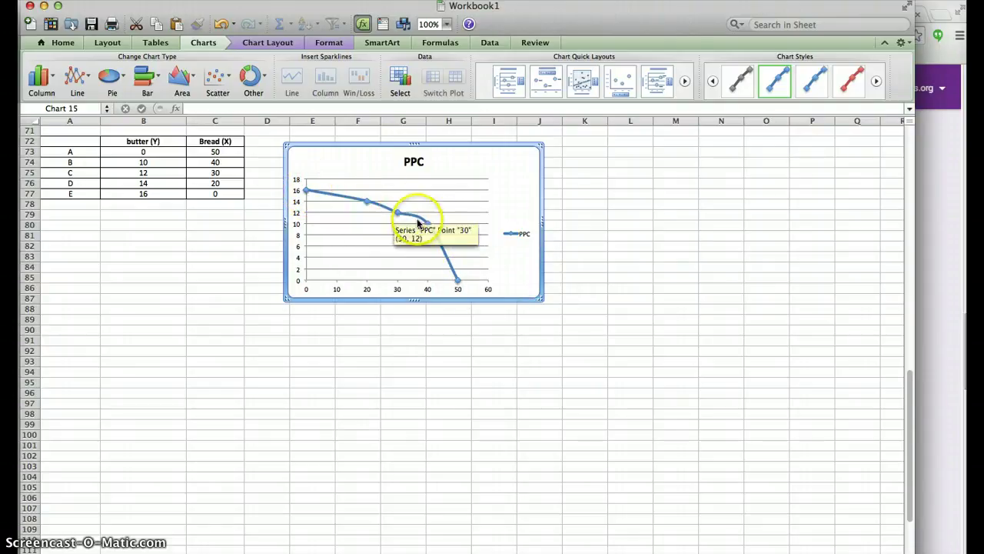
- Add data labels to the points of the PPC series in the chart
{"action": "left_click", "coordinate": [307, 195]}
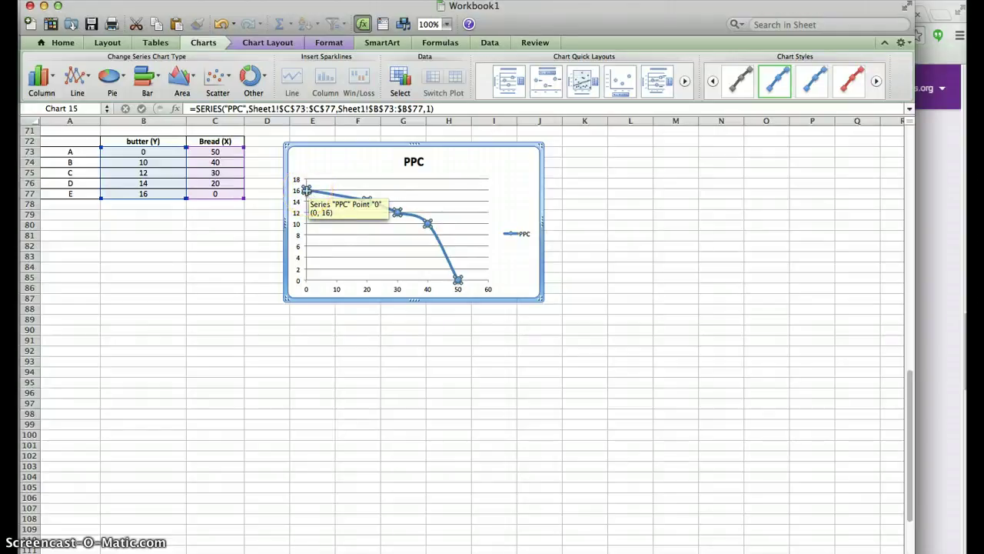
{"action": "right_click", "coordinate": [306, 190]}
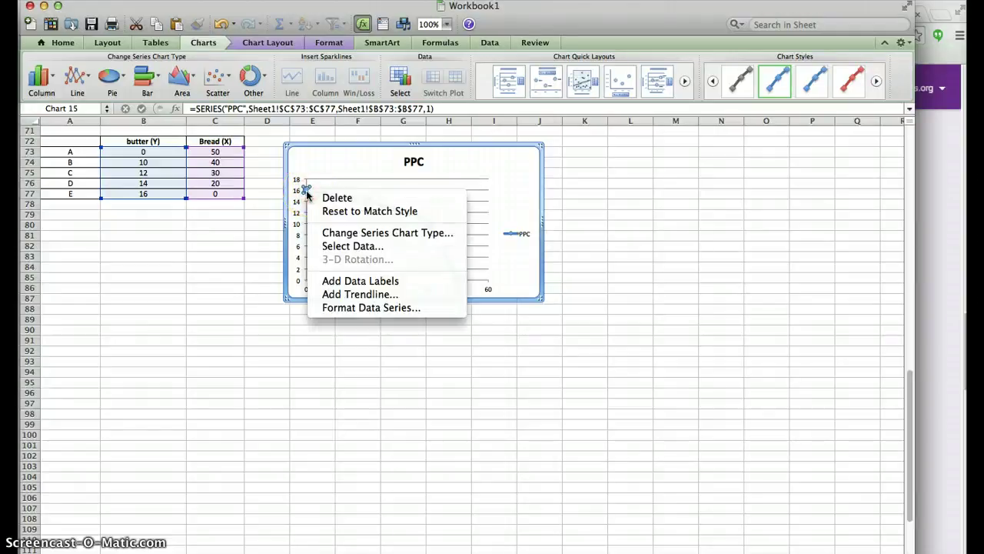
{"action": "left_click", "coordinate": [350, 283]}
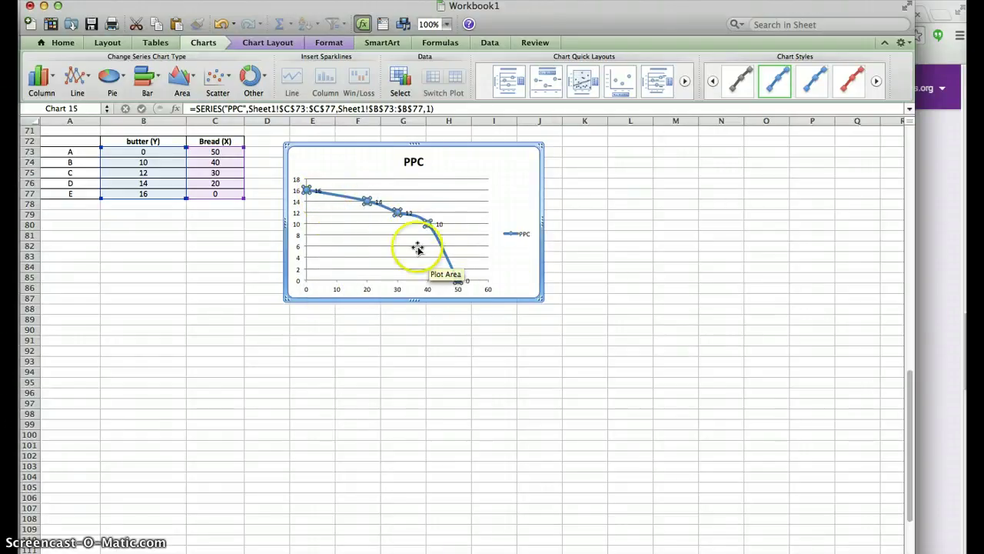
- Move the PPC data labels individually so they sit slightly above the curve
{"action": "left_click", "coordinate": [316, 193]}
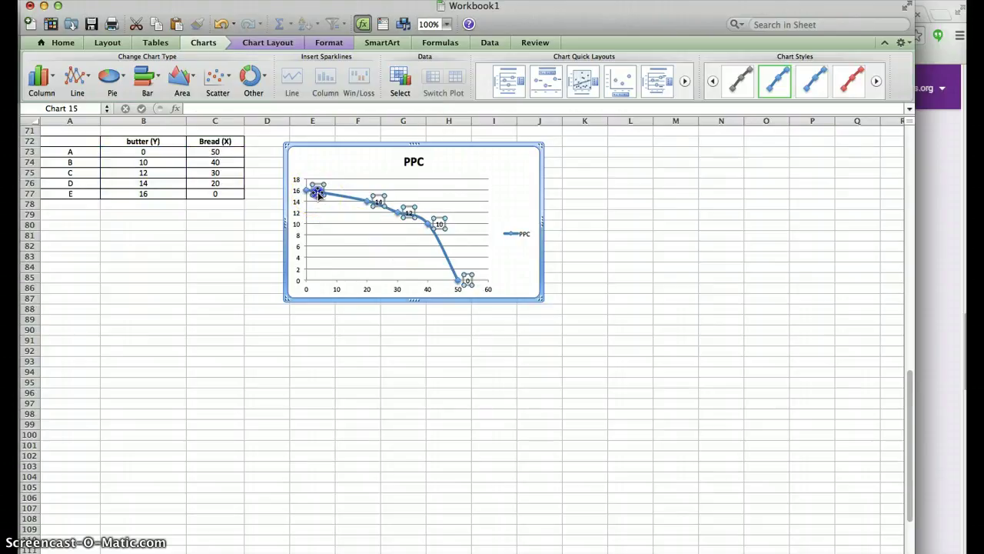
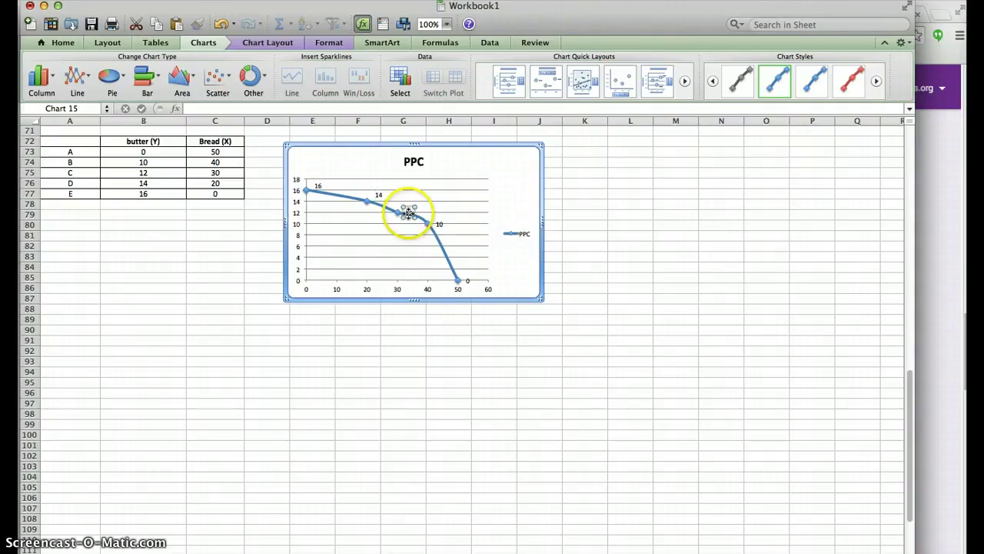
{"action": "left_click_drag", "start_coordinate": [410, 213], "coordinate": [408, 205]}
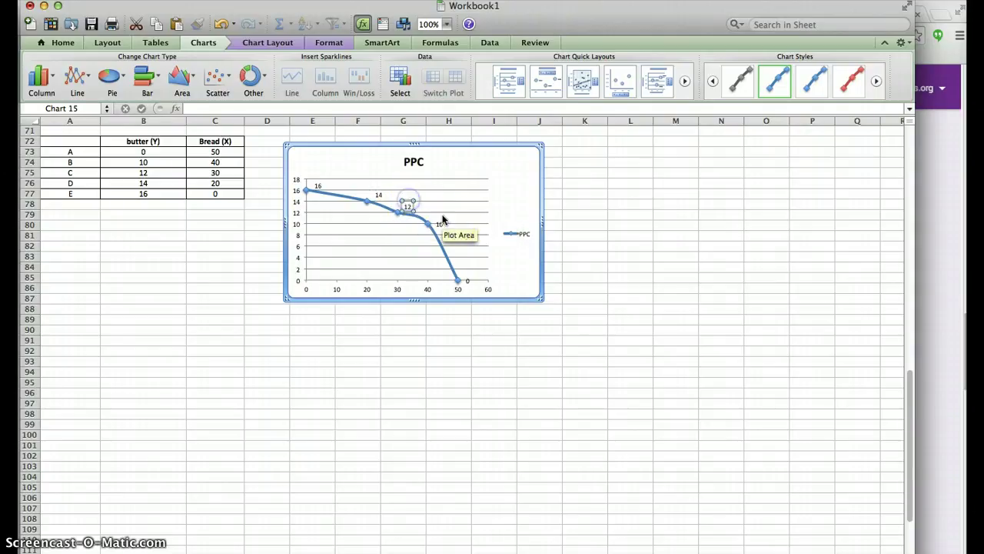
{"action": "left_click", "coordinate": [468, 282]}
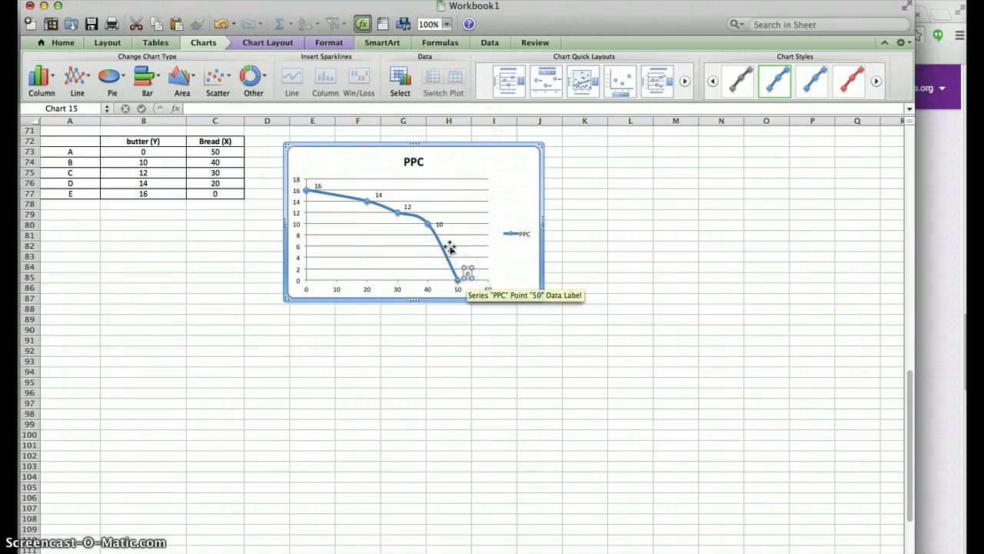
{"action": "left_click", "coordinate": [440, 222]}
{"action": "left_click_drag", "start_coordinate": [440, 221], "coordinate": [437, 219]}
{"action": "left_click", "coordinate": [365, 226]}
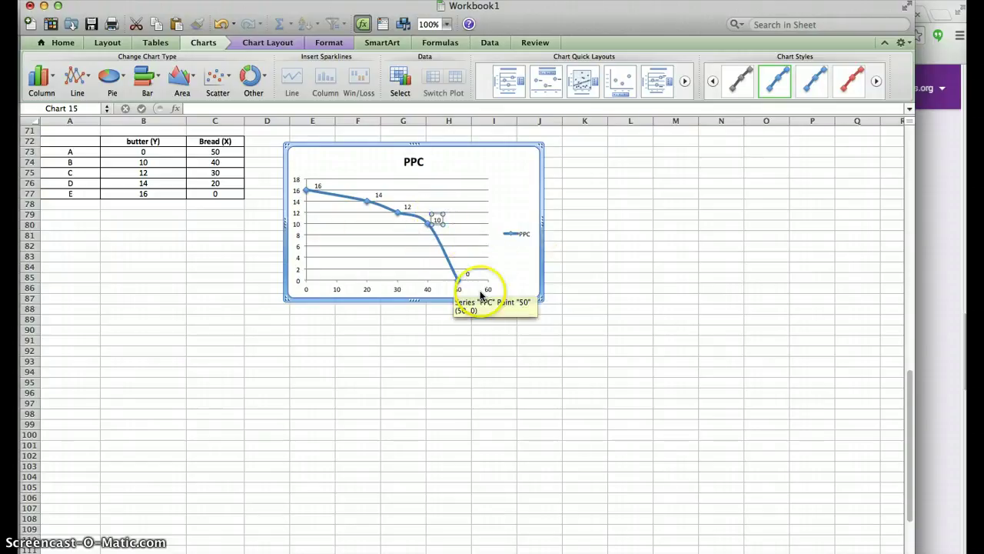
- Replace the data labels of the points at X values 50, 40 and 30 with A, B and C
{"action": "left_click", "coordinate": [466, 277]}
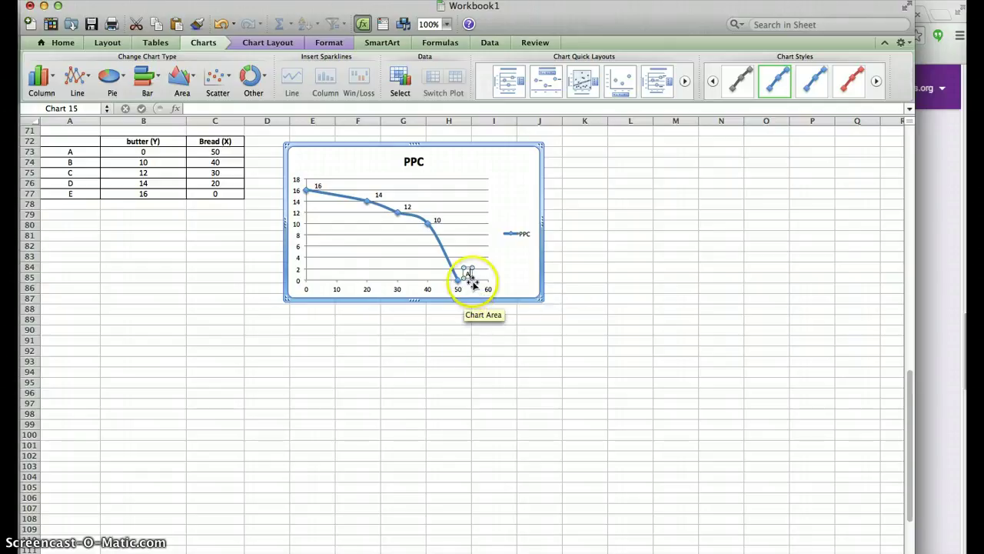
{"action": "left_click", "coordinate": [437, 219]}
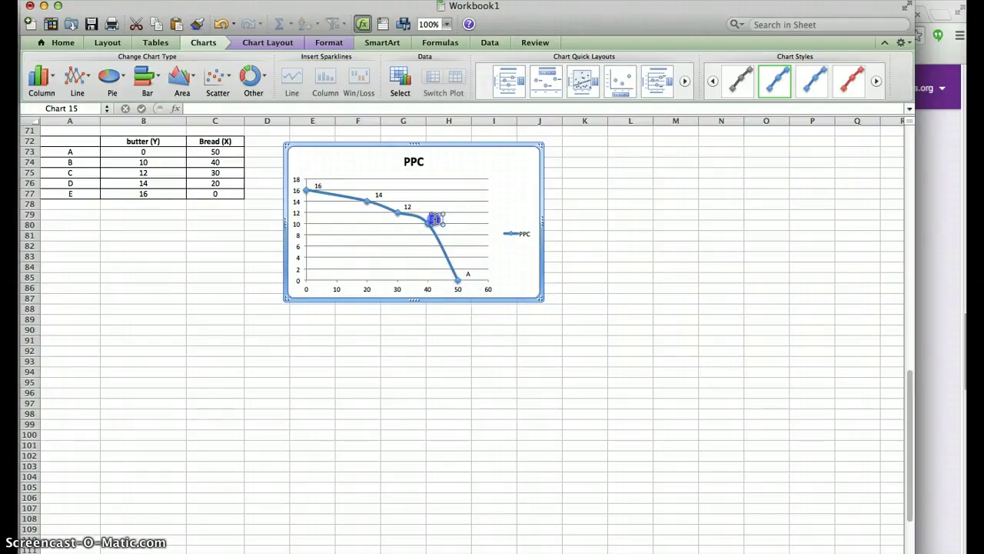
{"action": "type", "text": "B"}
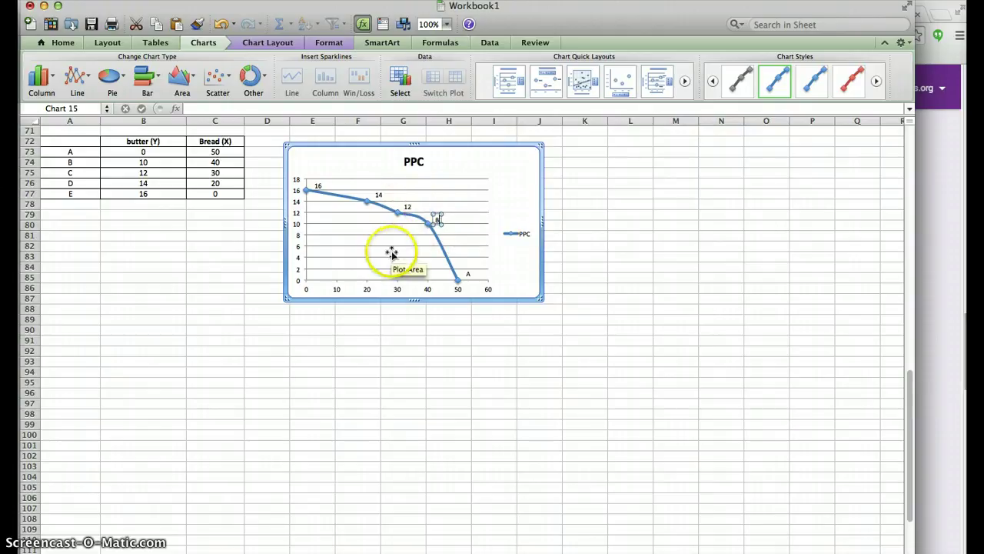
{"action": "left_click", "coordinate": [407, 207]}
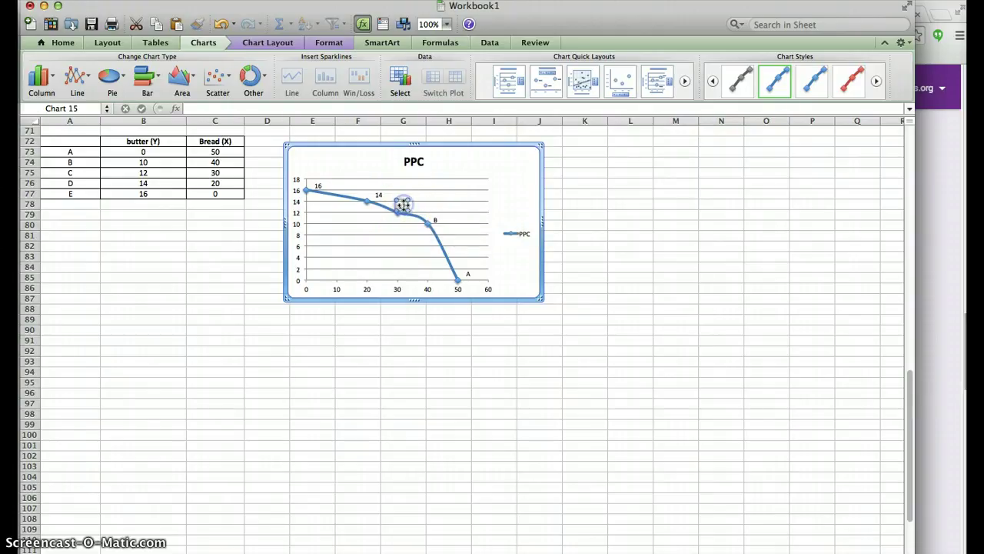
{"action": "left_click", "coordinate": [402, 205]}
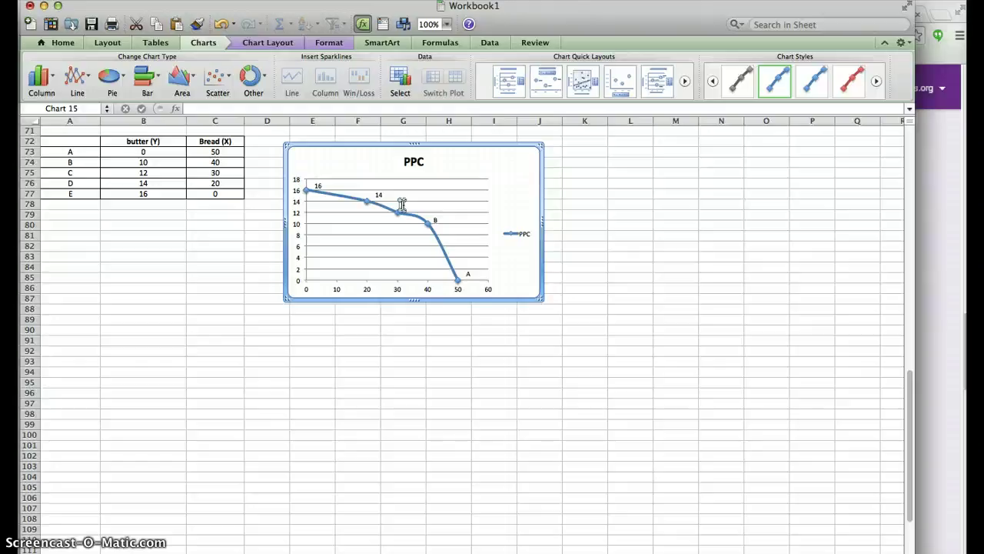
- Replace the data labels of the points at X values 20 and 0 with D and E, and deselect the chart
{"action": "left_click", "coordinate": [382, 193]}
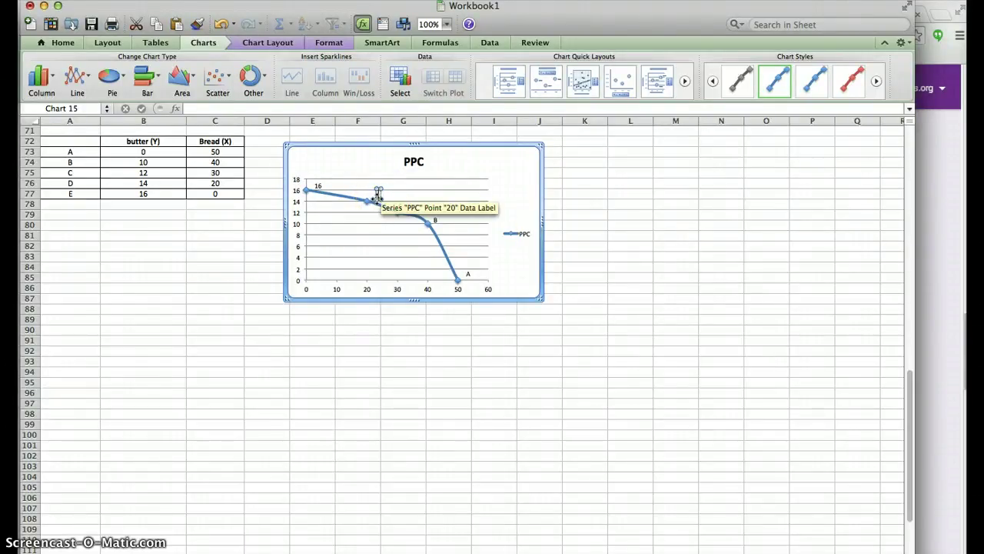
{"action": "left_click", "coordinate": [318, 184]}
{"action": "left_click", "coordinate": [318, 186]}
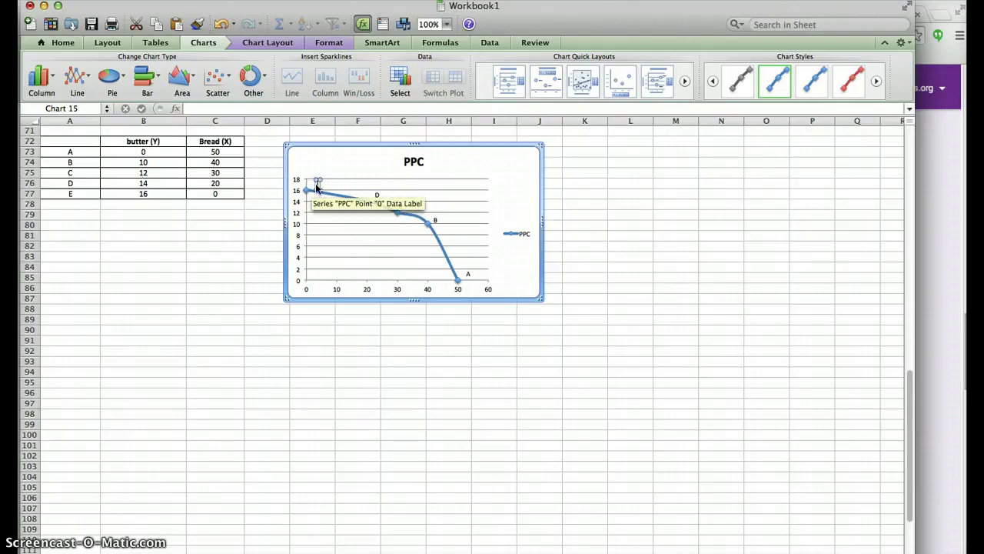
{"action": "type", "text": "E"}
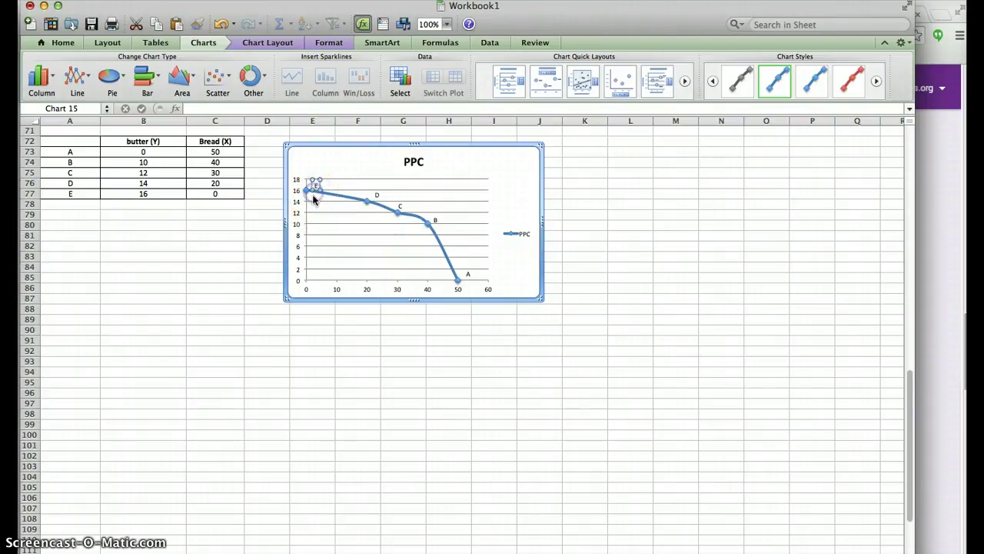
{"action": "left_click", "coordinate": [496, 484]}
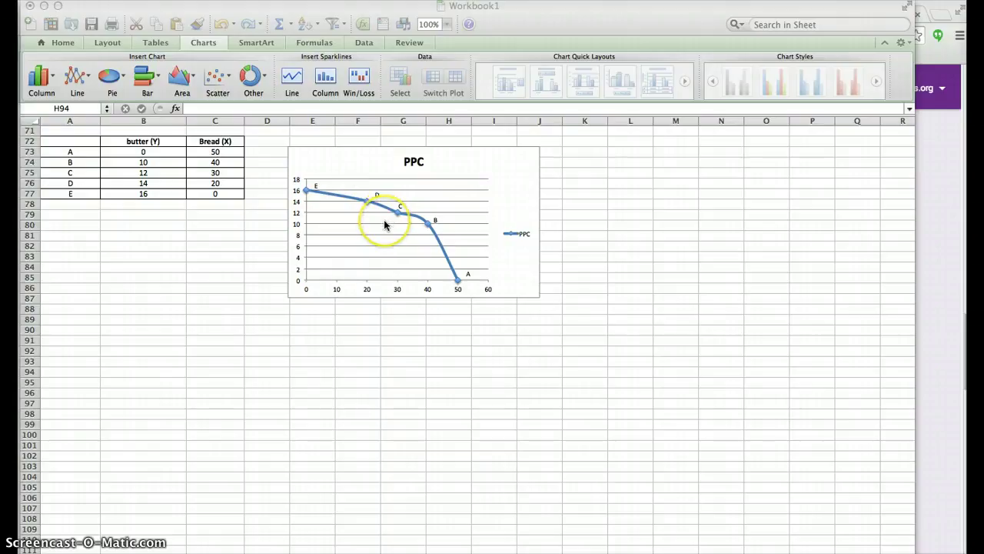
- Copy the whole labelled PPC chart
{"action": "left_click", "coordinate": [352, 147]}
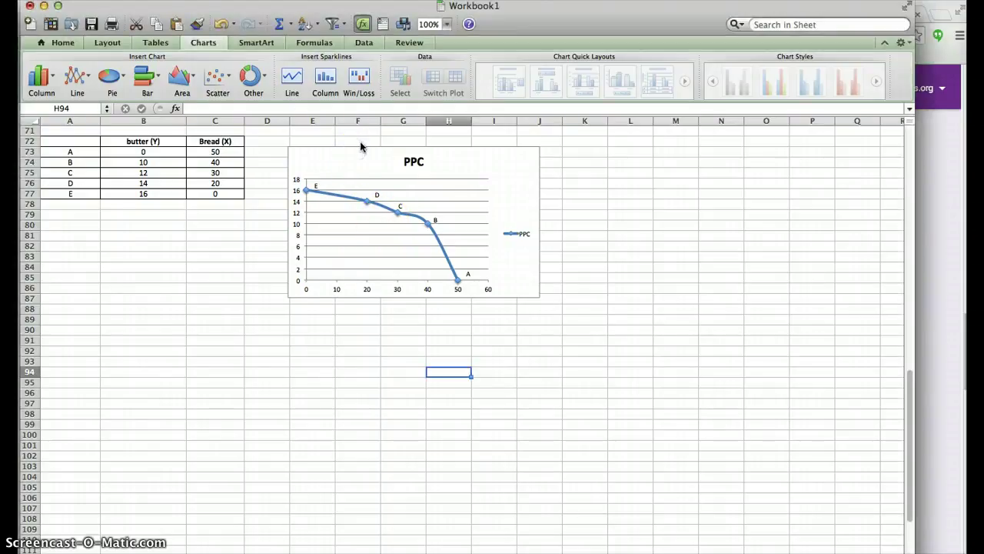
{"action": "left_click", "coordinate": [361, 148]}
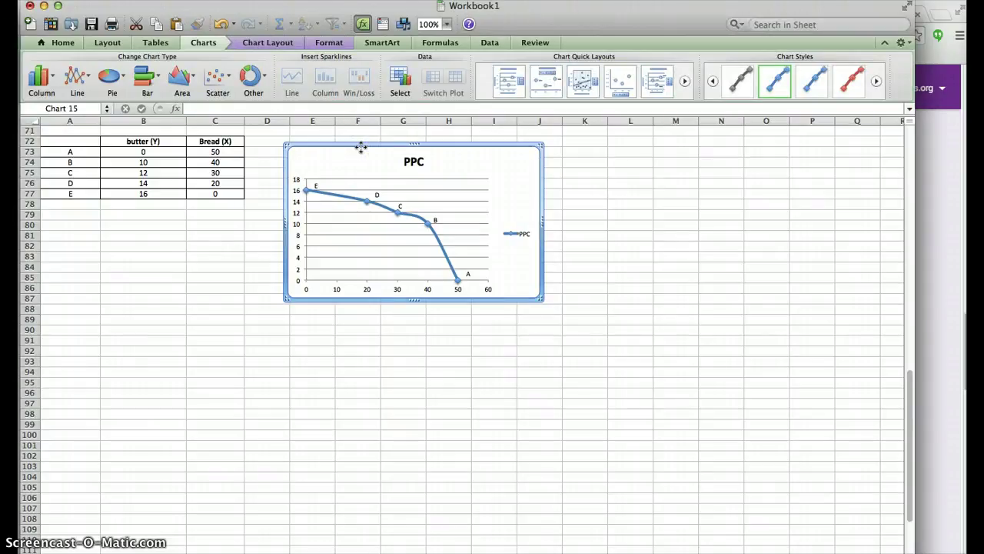
{"action": "right_click", "coordinate": [361, 148]}
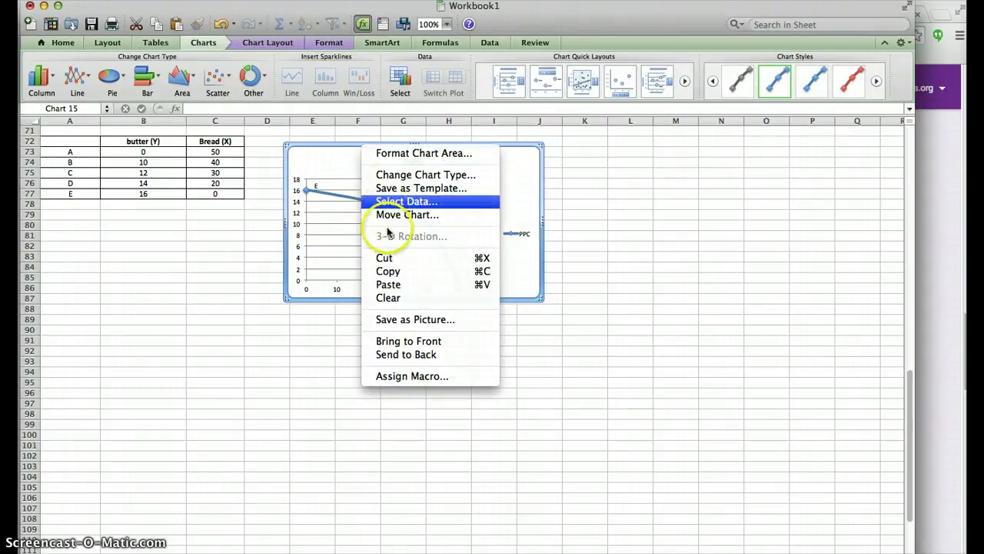
{"action": "left_click", "coordinate": [392, 271]}
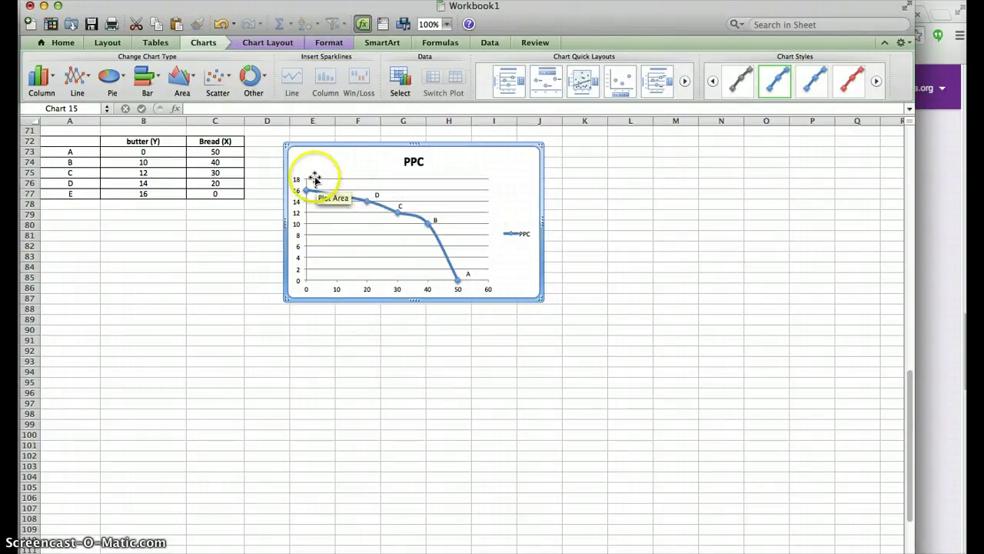
- Switch to the Word worksheet document and paste the PPC chart below question a
{"action": "key", "text": "F3"}
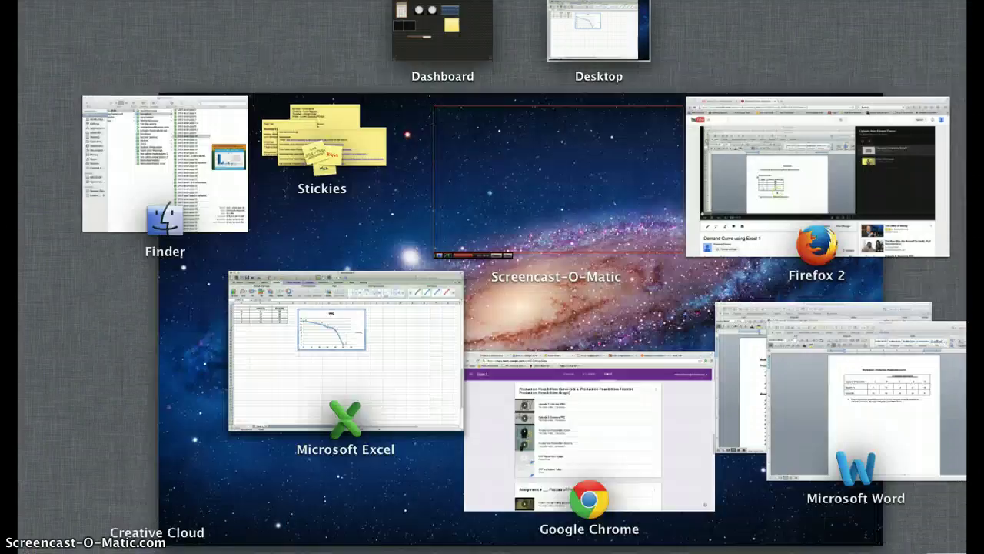
{"action": "left_click", "coordinate": [874, 406]}
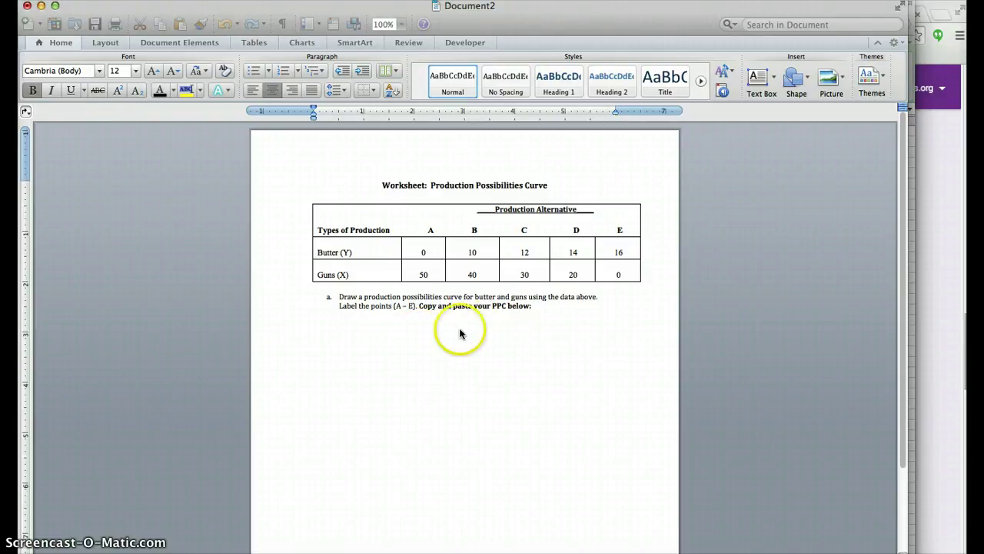
{"action": "left_click", "coordinate": [380, 331]}
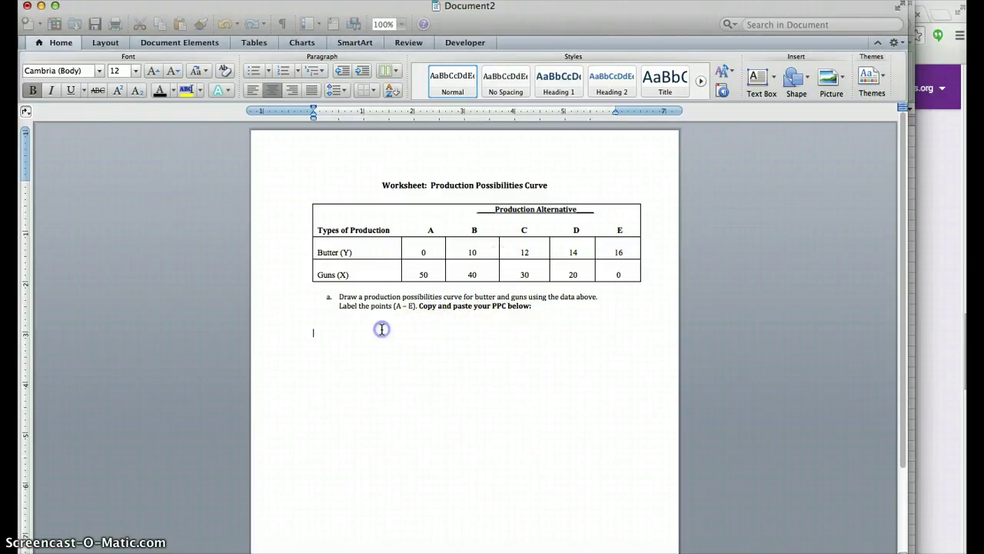
{"action": "right_click", "coordinate": [364, 335]}
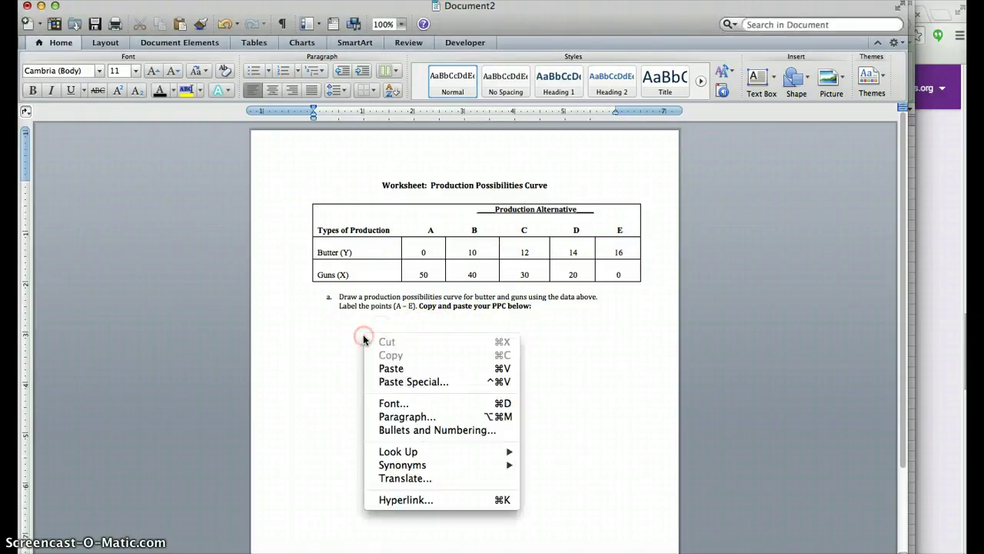
{"action": "left_click", "coordinate": [391, 369]}
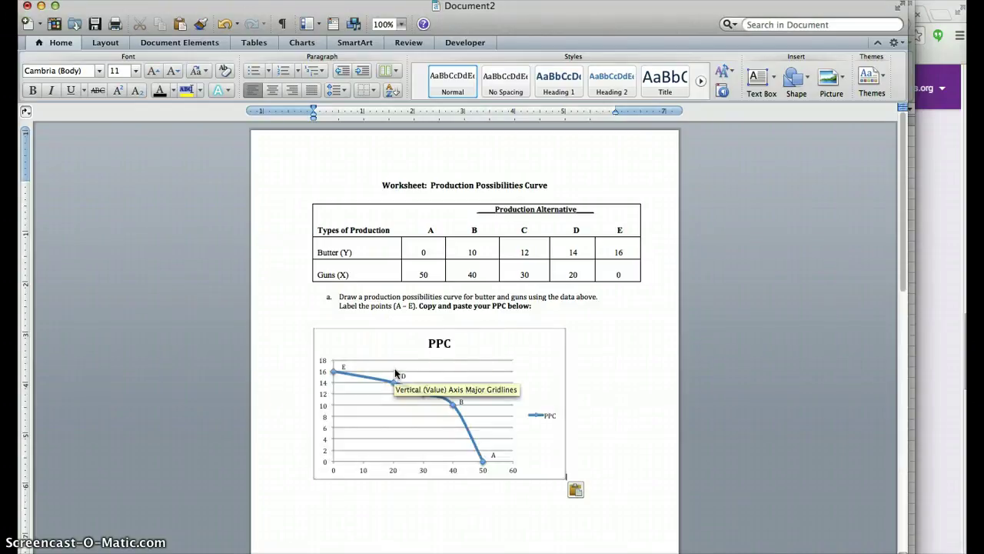
{"action": "left_click_drag", "start_coordinate": [481, 351], "coordinate": [560, 336]}
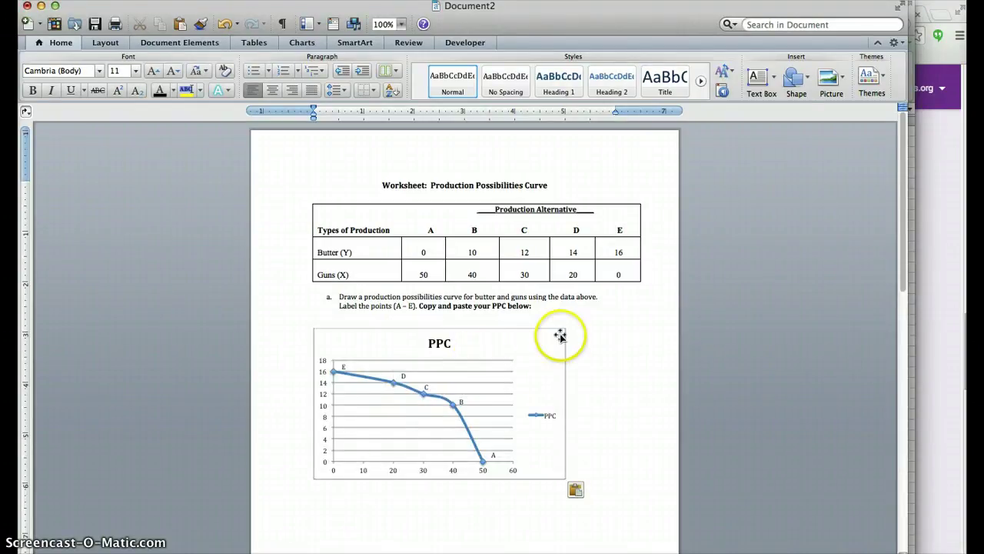
{"action": "left_click", "coordinate": [472, 230]}
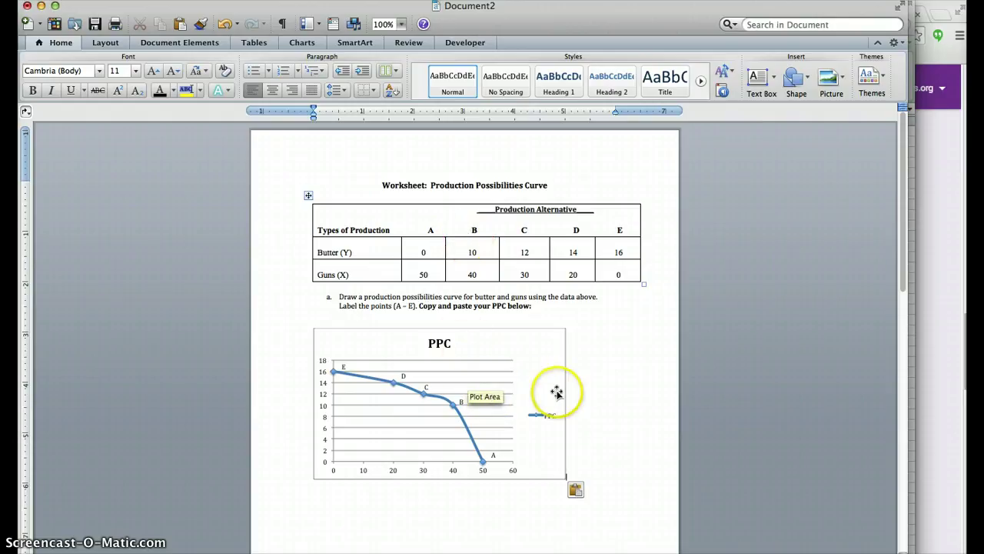
{"action": "left_click", "coordinate": [615, 401]}
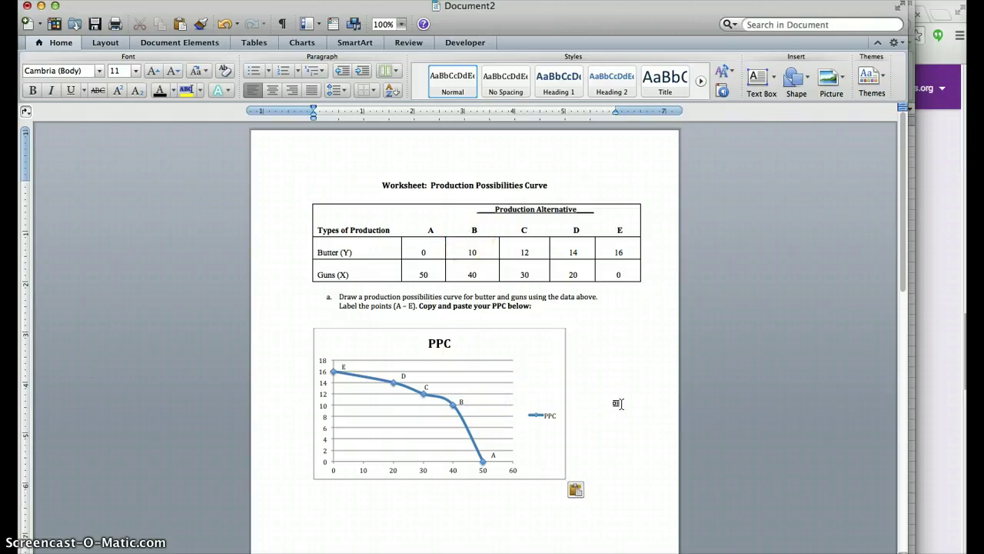
- Delete surplus blank lines between the pasted chart and question b to bring questions b to d onto the chart's page
{"action": "scroll", "coordinate": [618, 402], "scroll_direction": "down", "scroll_amount": 3}
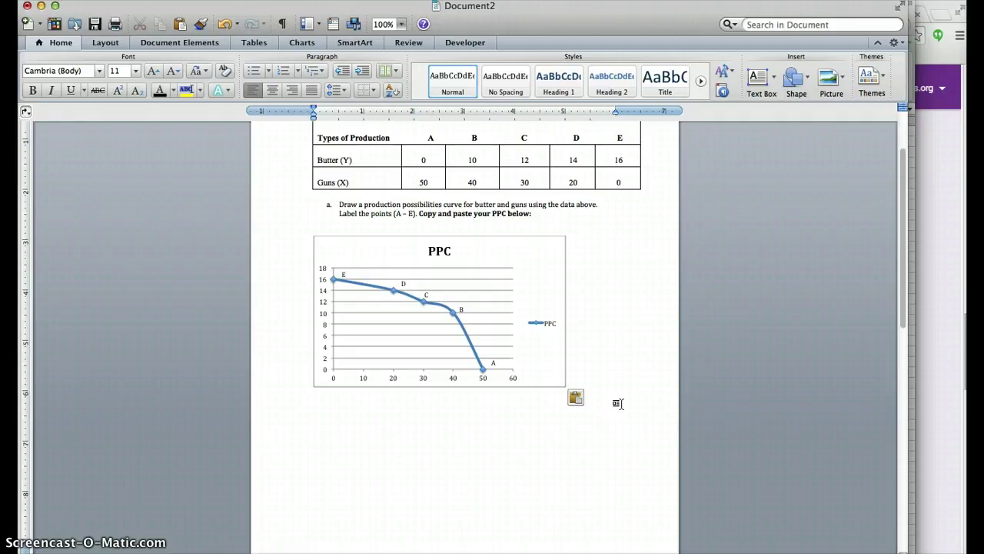
{"action": "scroll", "coordinate": [618, 403], "scroll_direction": "down", "scroll_amount": 2}
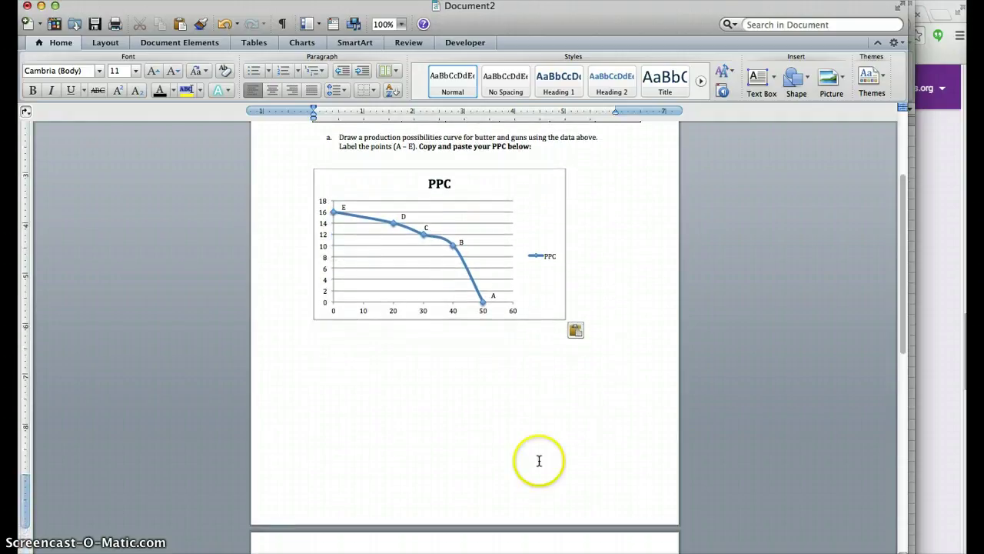
{"action": "left_click", "coordinate": [527, 439]}
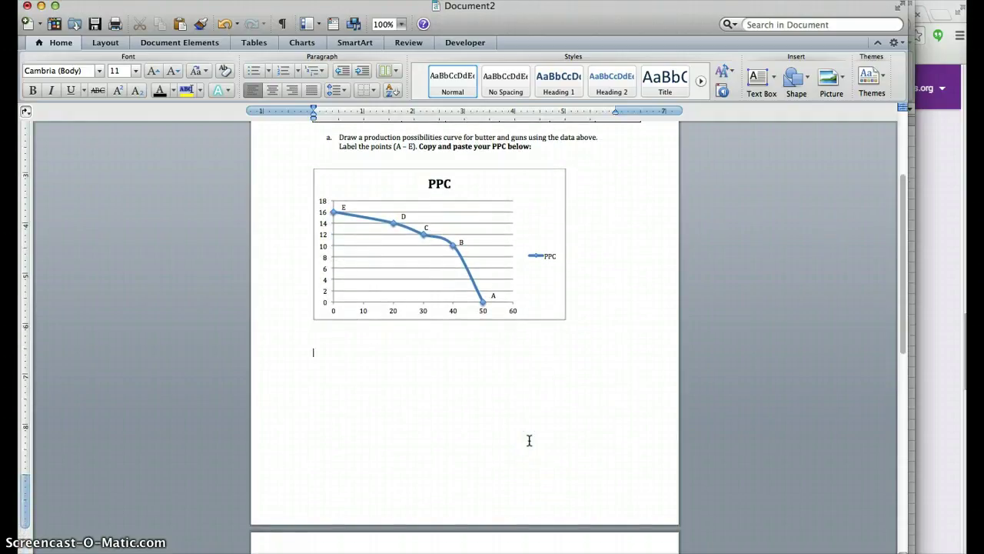
{"action": "key", "text": "Delete"}
{"action": "left_click", "coordinate": [461, 405]}
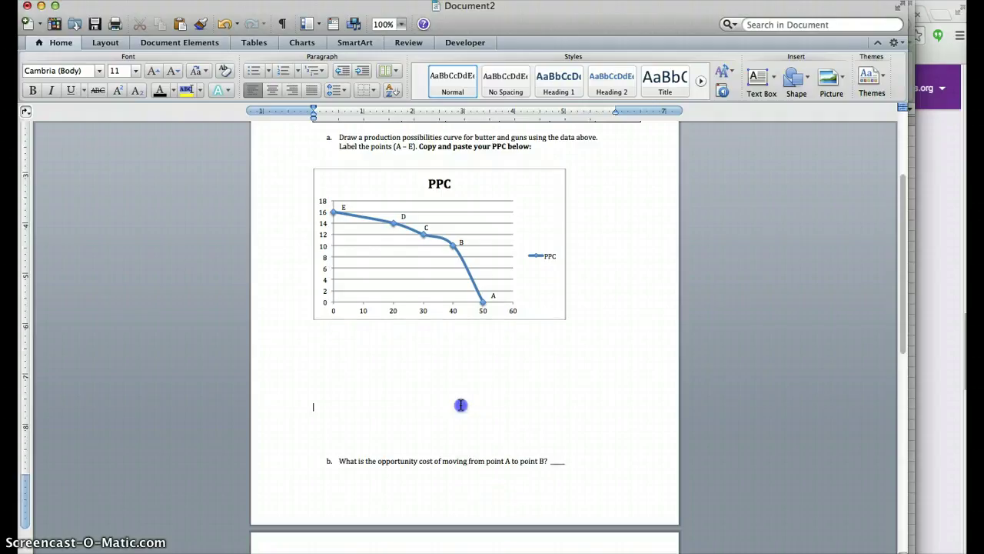
{"action": "key", "text": "Delete"}
{"action": "key", "text": "Delete"}
{"action": "key", "text": "Delete"}
{"action": "left_click", "coordinate": [433, 371]}
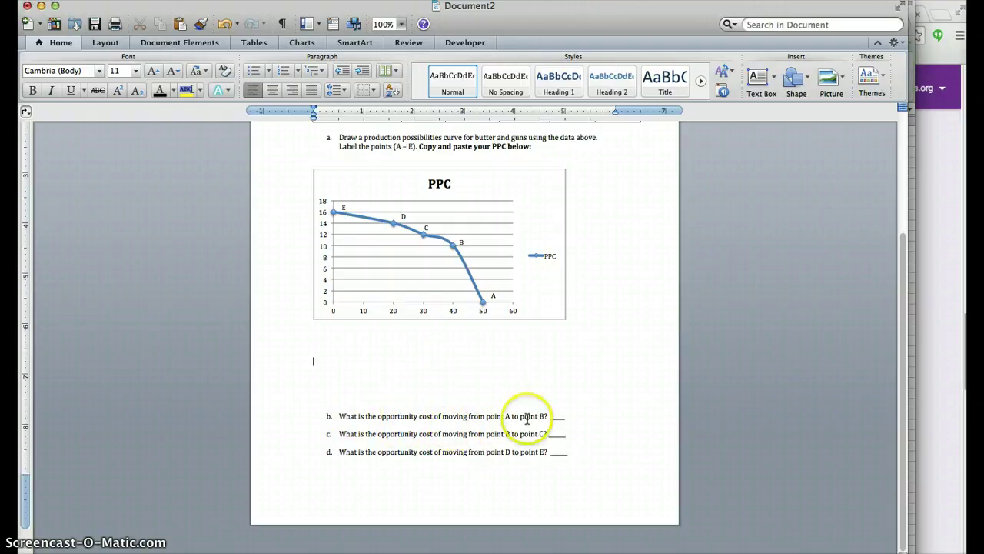
{"action": "scroll", "coordinate": [589, 391], "scroll_direction": "up", "scroll_amount": 3}
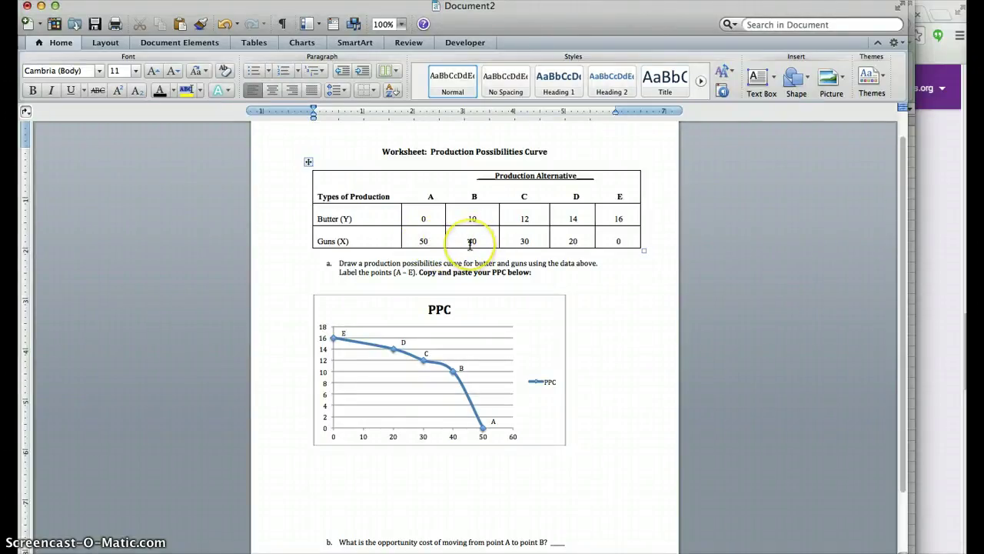
- Replace the answer blanks of questions b and c with "10 guns" each, using the guns row of the table for points A to C
{"action": "scroll", "coordinate": [470, 244], "scroll_direction": "down", "scroll_amount": 1}
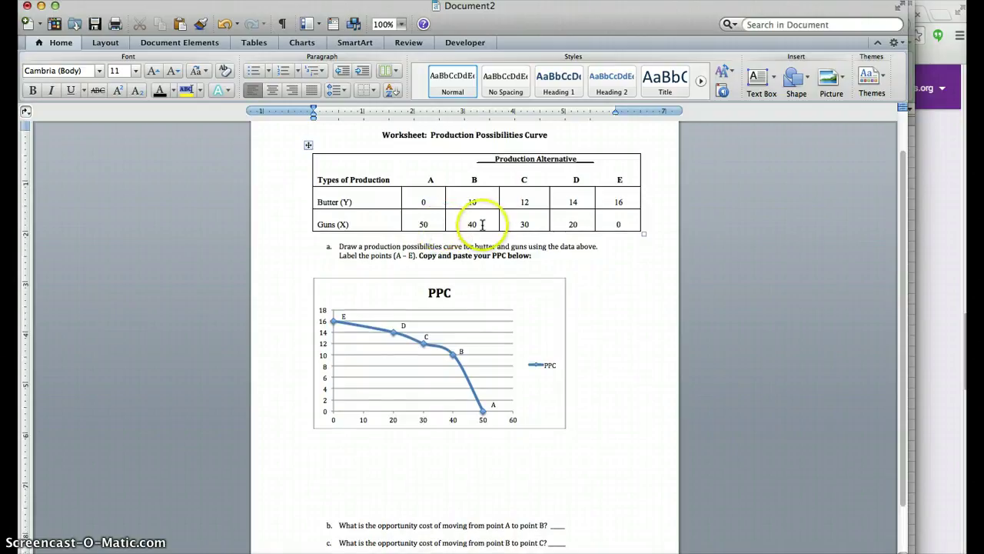
{"action": "left_click", "coordinate": [566, 523]}
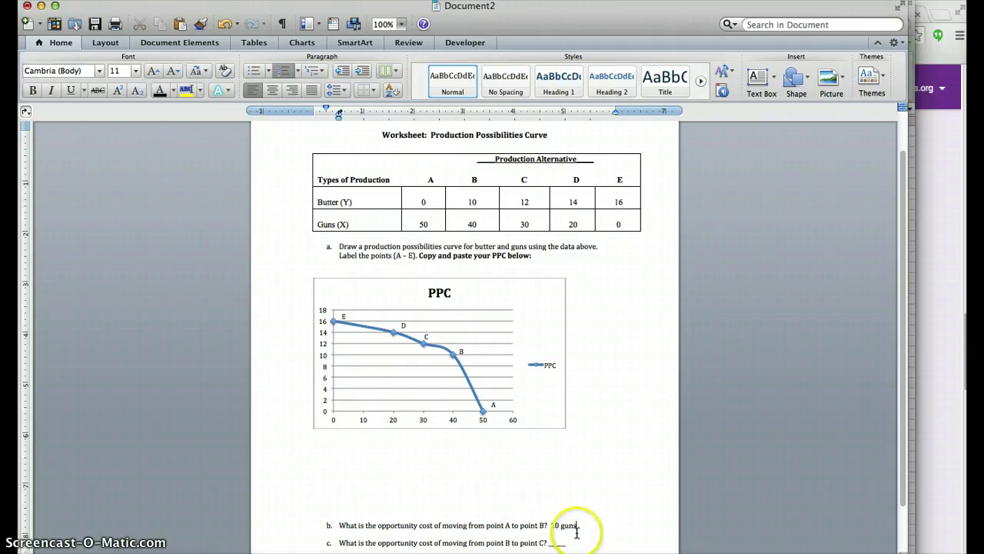
{"action": "scroll", "coordinate": [575, 527], "scroll_direction": "down", "scroll_amount": 3}
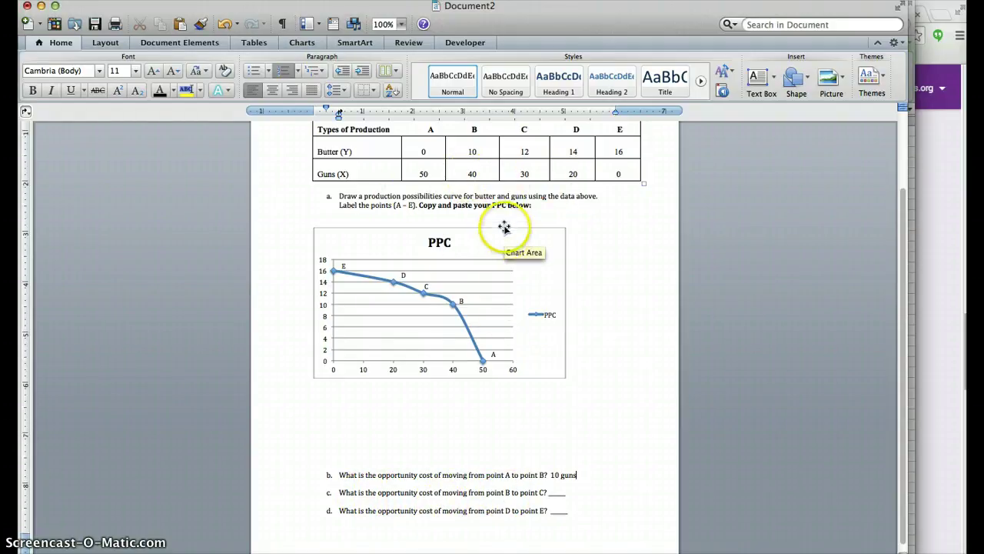
{"action": "left_click", "coordinate": [471, 174]}
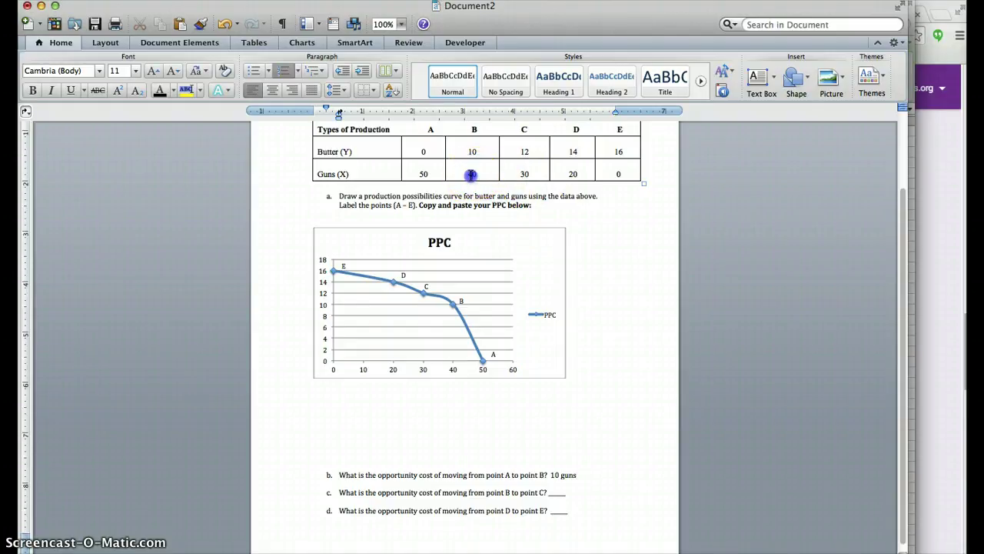
{"action": "left_click_drag", "start_coordinate": [502, 175], "coordinate": [521, 174]}
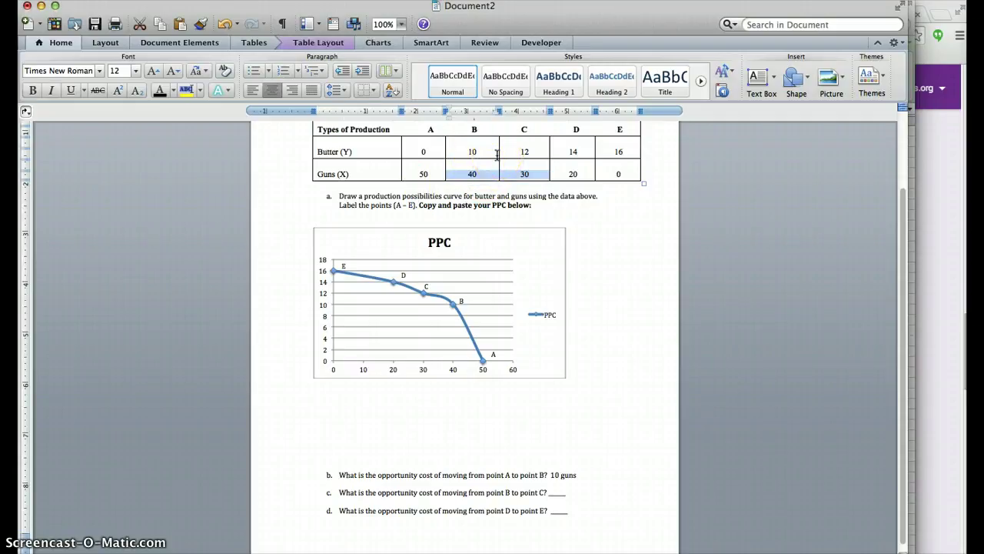
{"action": "left_click", "coordinate": [488, 155]}
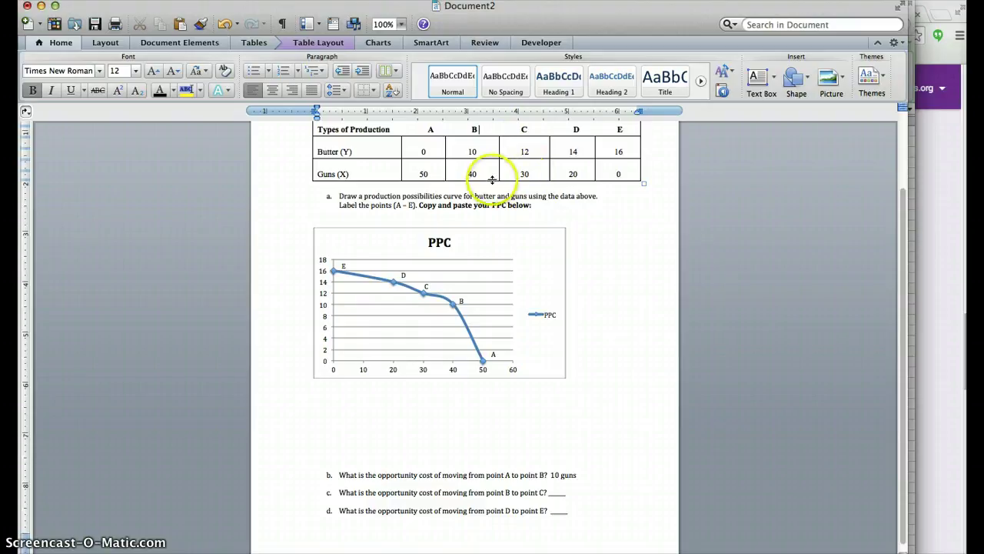
{"action": "left_click", "coordinate": [567, 492]}
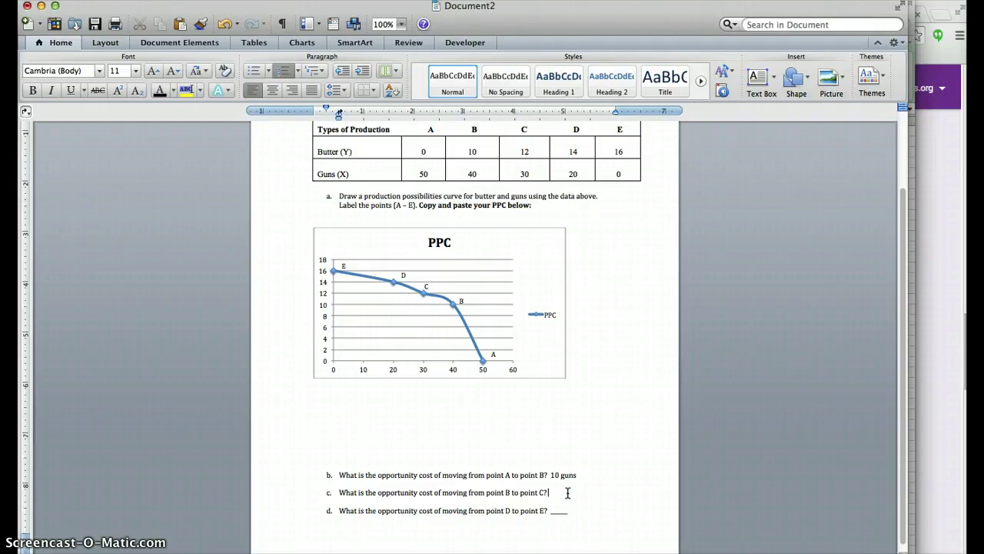
{"action": "type", "text": "10 guns"}
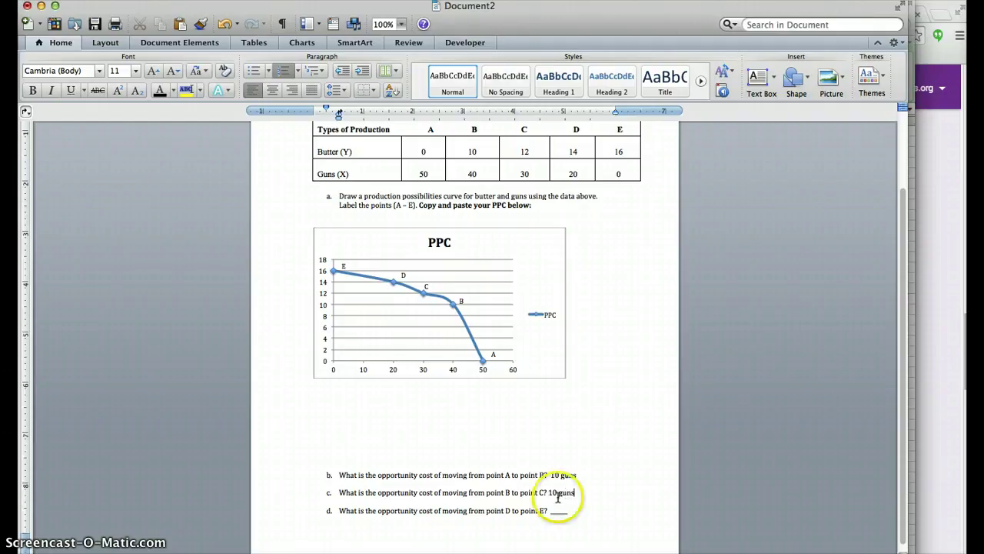
- Replace the answer blank of question d with "20 guns", based on the guns values for points D and E
{"action": "left_click", "coordinate": [565, 510]}
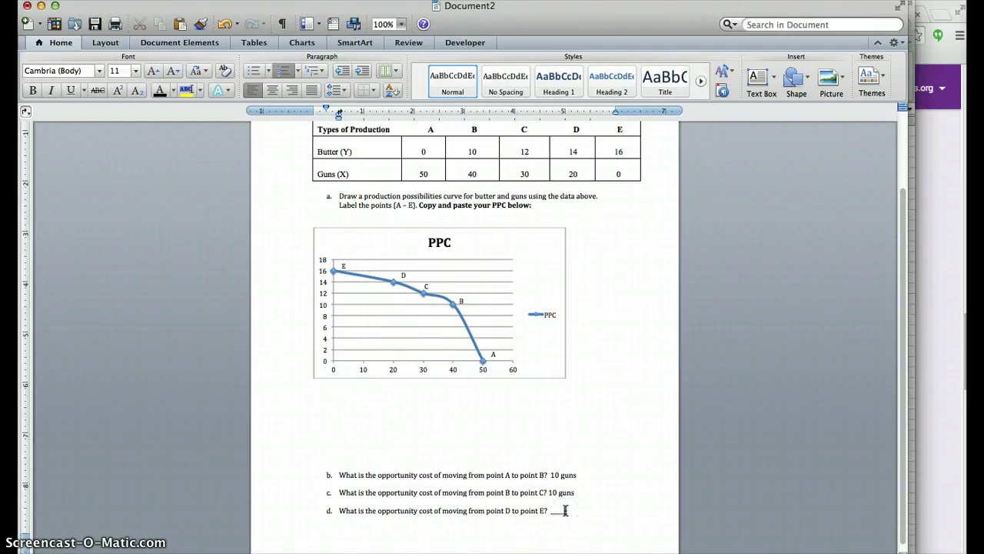
{"action": "key", "text": "BackSpace"}
{"action": "key", "text": "BackSpace"}
{"action": "key", "text": "BackSpace"}
{"action": "left_click", "coordinate": [545, 512]}
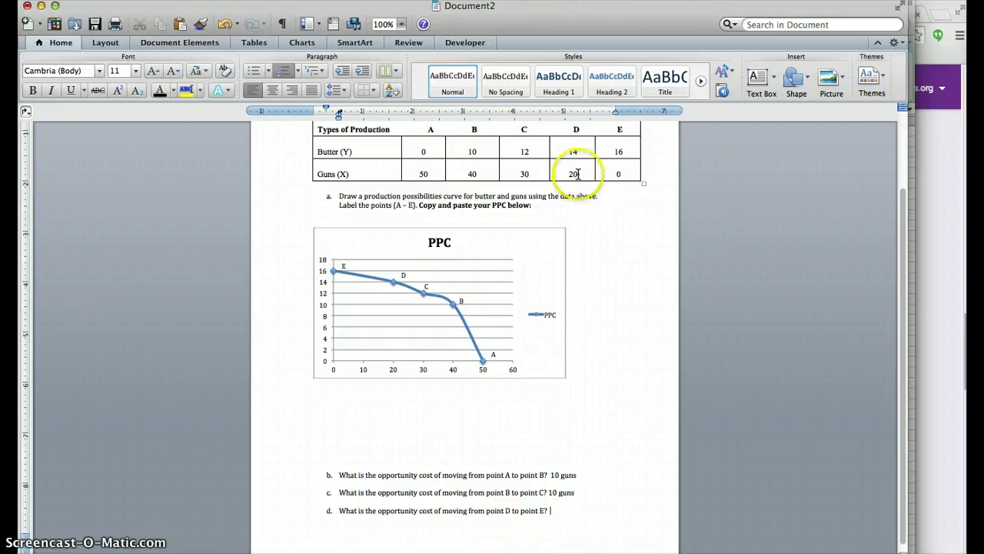
{"action": "left_click_drag", "start_coordinate": [571, 175], "coordinate": [616, 173]}
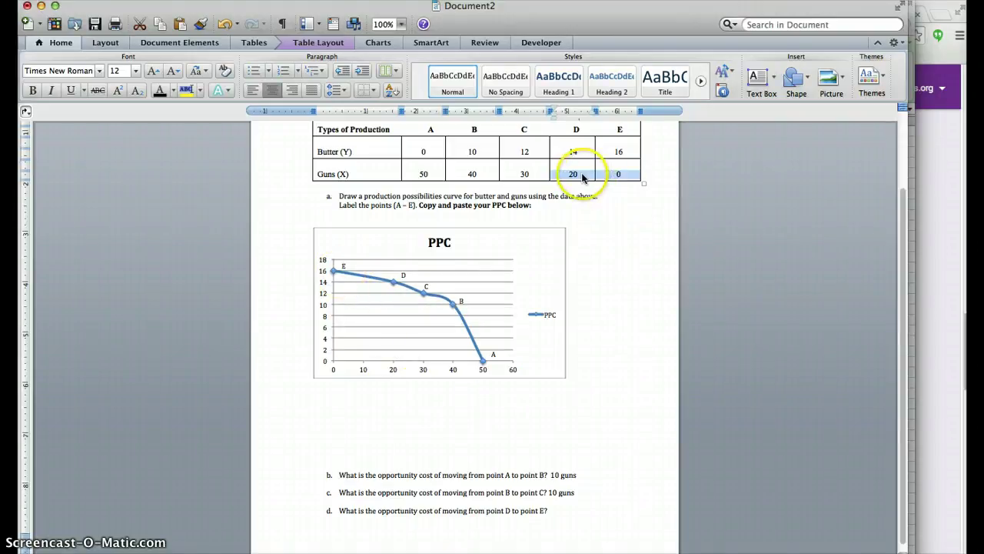
{"action": "left_click", "coordinate": [563, 512]}
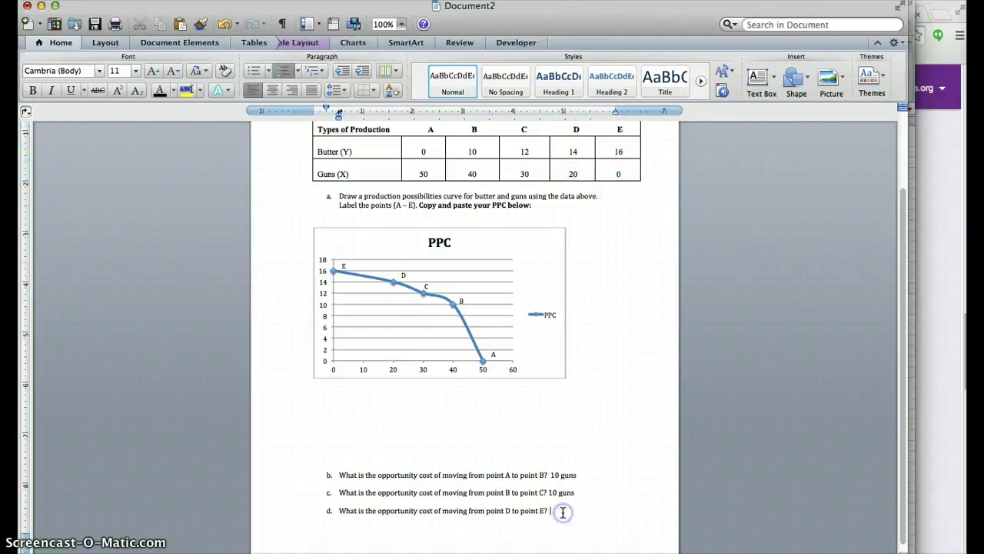
{"action": "type", "text": "guns"}
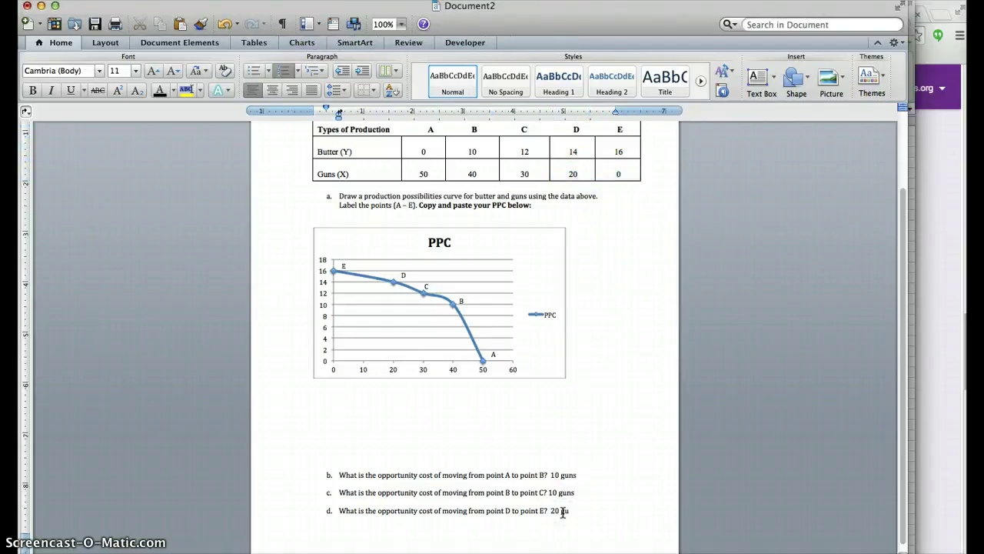
{"action": "left_click", "coordinate": [591, 431]}
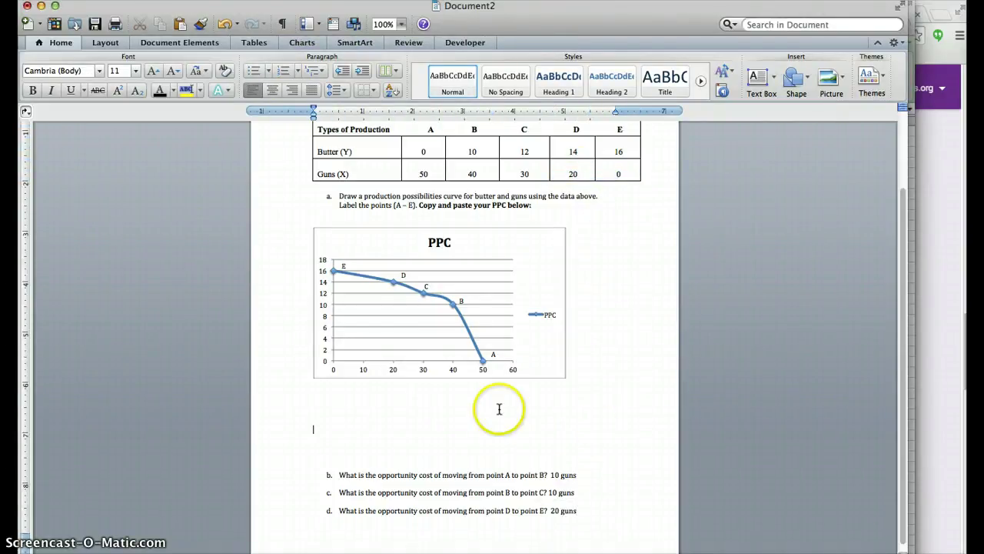
- Review the worksheet's data table, the pasted PPC chart and the answers to questions b to d
{"action": "scroll", "coordinate": [578, 252], "scroll_direction": "up", "scroll_amount": 5}
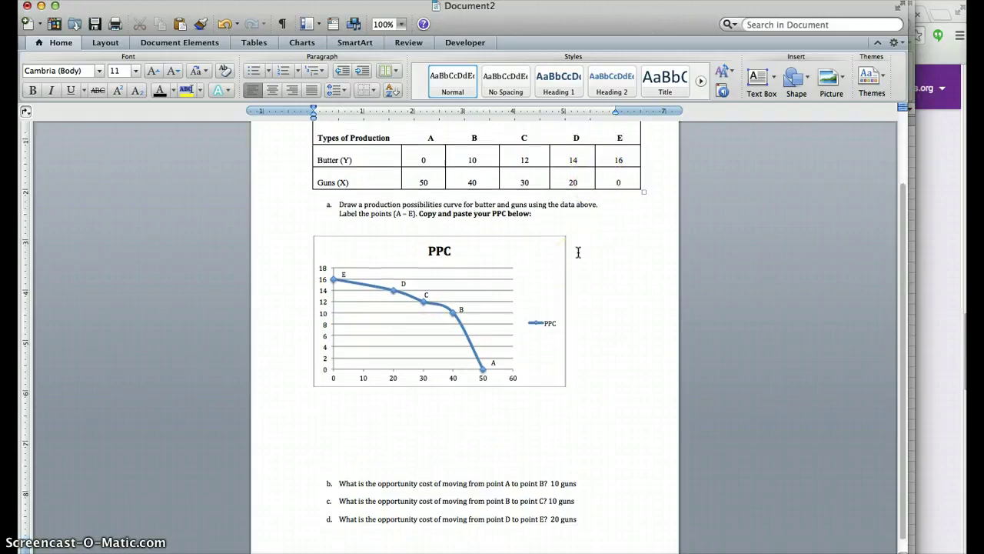
{"action": "scroll", "coordinate": [579, 253], "scroll_direction": "down", "scroll_amount": 6}
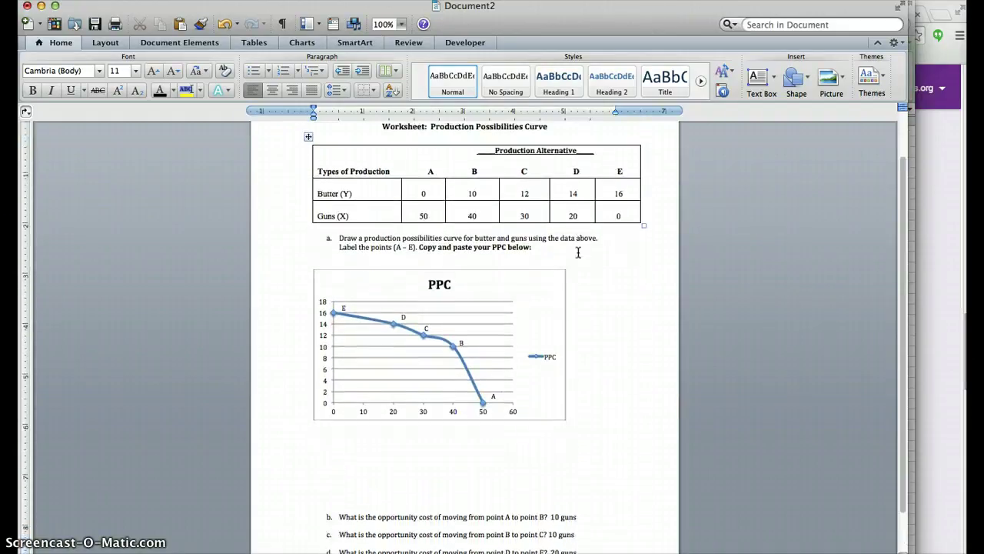
{"action": "scroll", "coordinate": [579, 253], "scroll_direction": "up", "scroll_amount": 5}
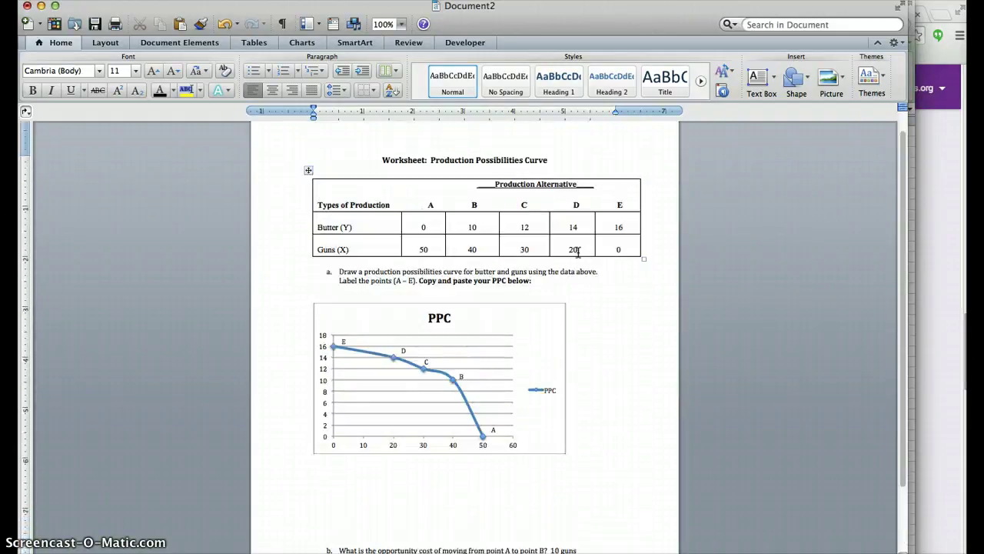
{"action": "scroll", "coordinate": [578, 252], "scroll_direction": "down", "scroll_amount": 1}
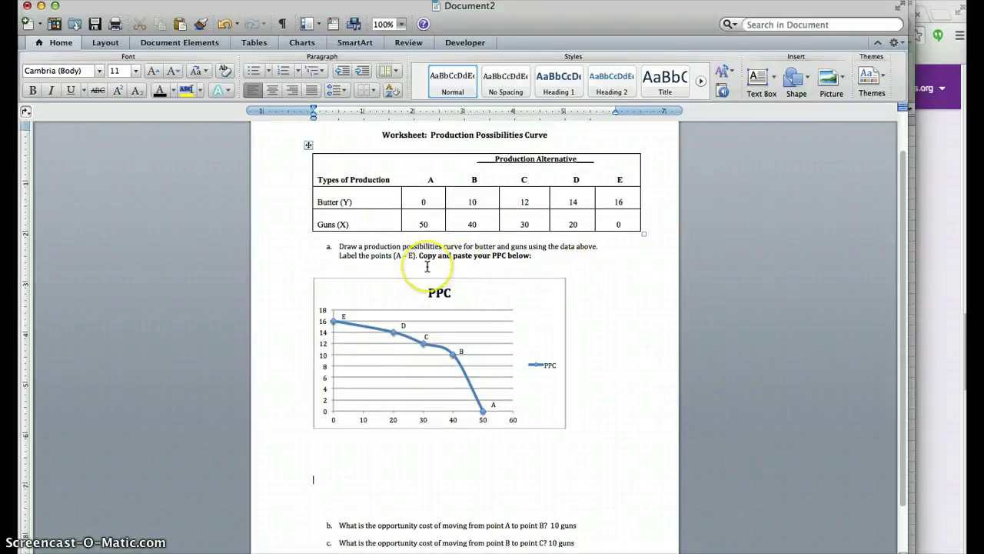
{"action": "scroll", "coordinate": [622, 336], "scroll_direction": "down", "scroll_amount": 2}
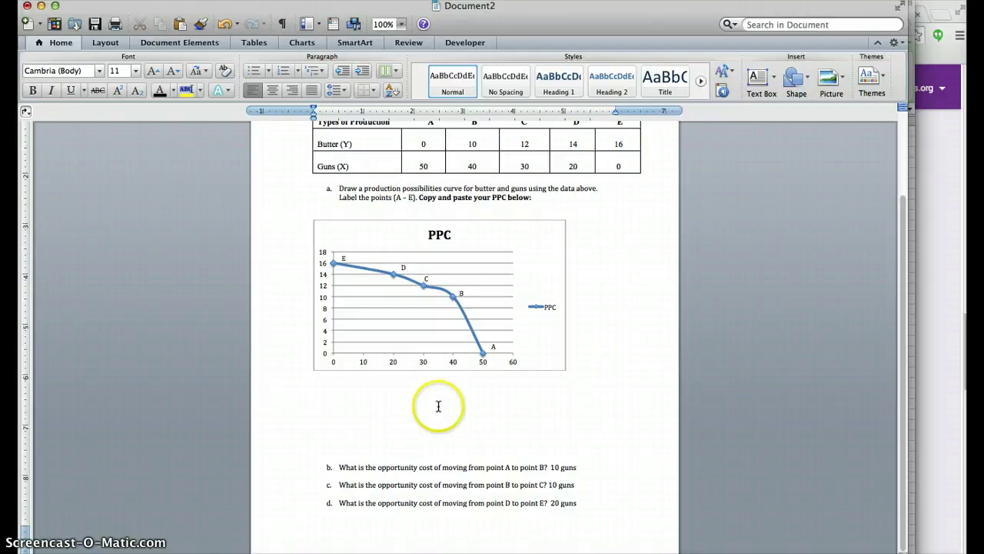
{"action": "left_click", "coordinate": [377, 439]}
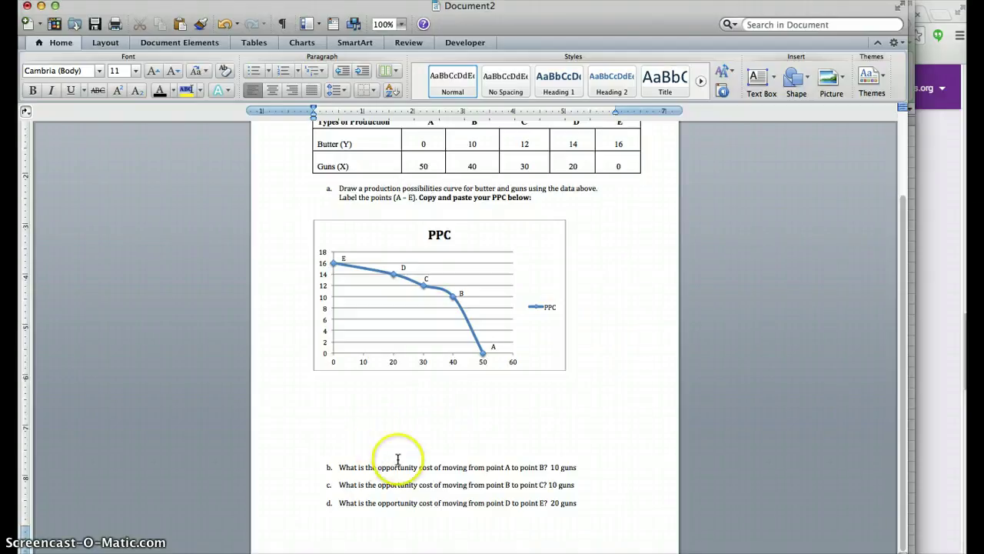
{"action": "scroll", "coordinate": [484, 443], "scroll_direction": "up", "scroll_amount": 2}
{"action": "left_click", "coordinate": [484, 451]}
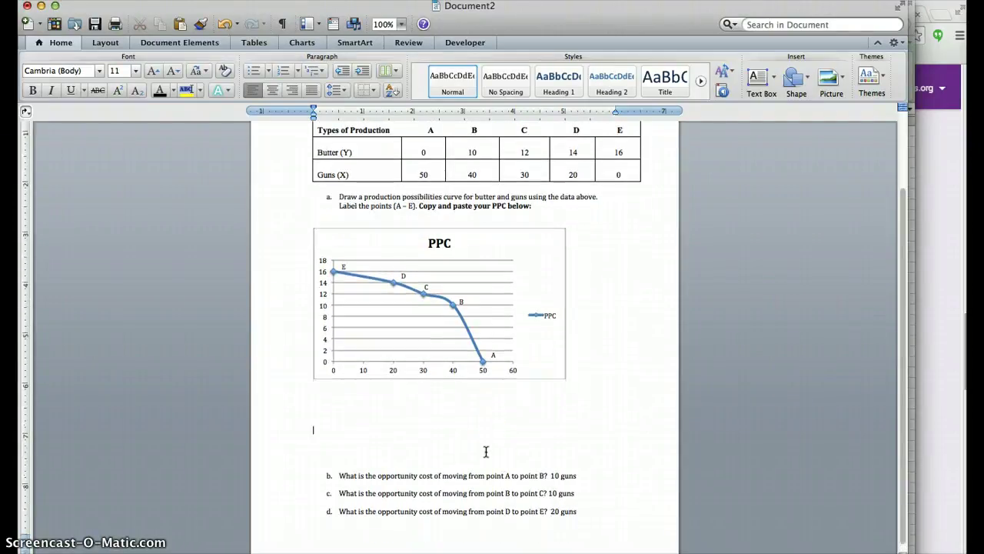
{"action": "scroll", "coordinate": [486, 451], "scroll_direction": "down", "scroll_amount": 2}
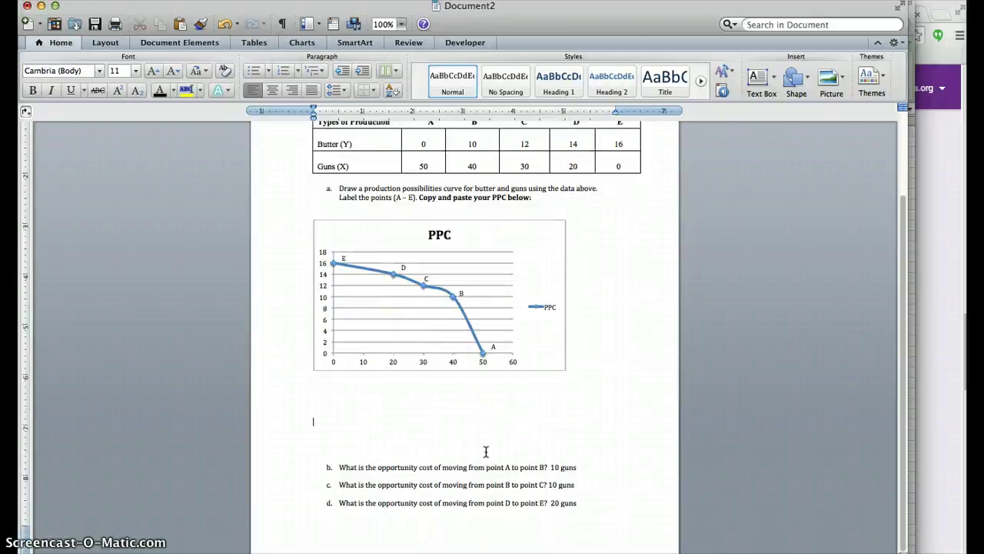
{"action": "left_click", "coordinate": [482, 440]}
{"action": "left_click", "coordinate": [451, 437]}
{"action": "left_click", "coordinate": [424, 433]}
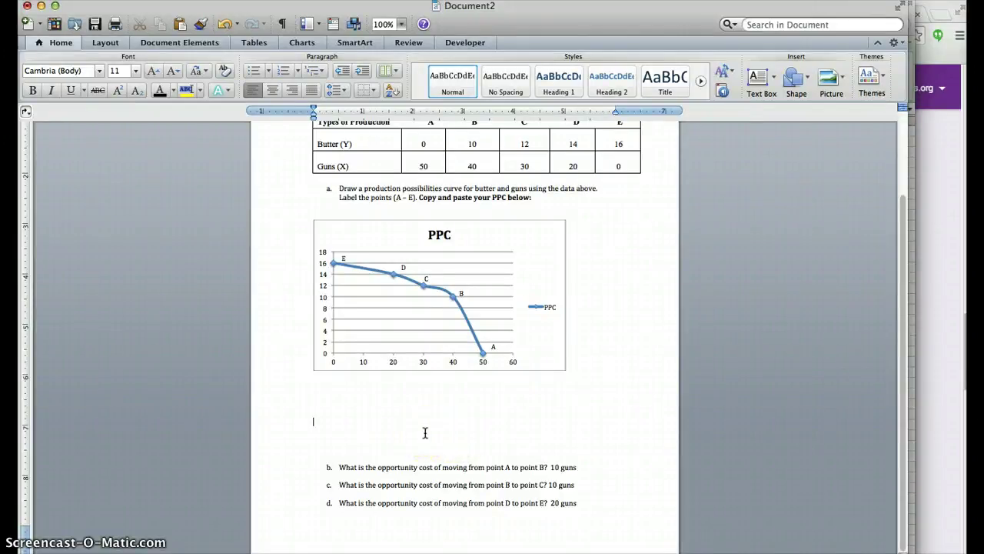